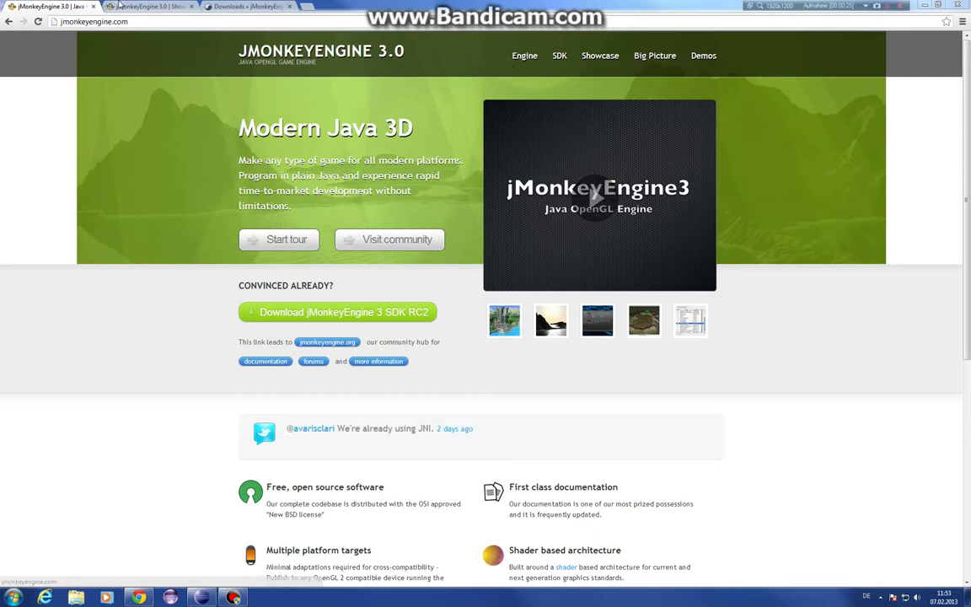
Look through the jMonkeyEngine Showcase page, then return to the home page.
click(119, 6)
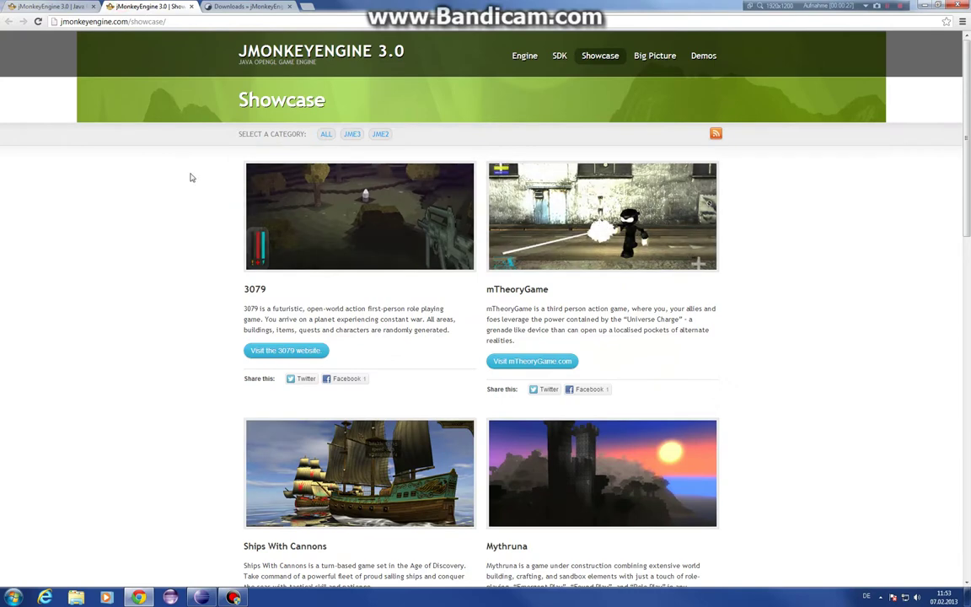
scroll(191, 178, down, 4)
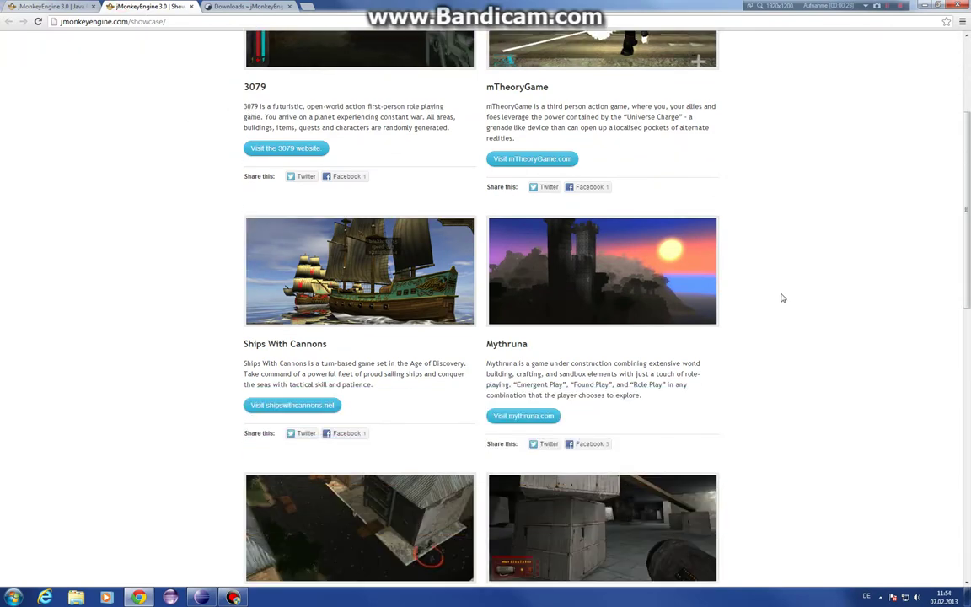
scroll(783, 297, down, 10)
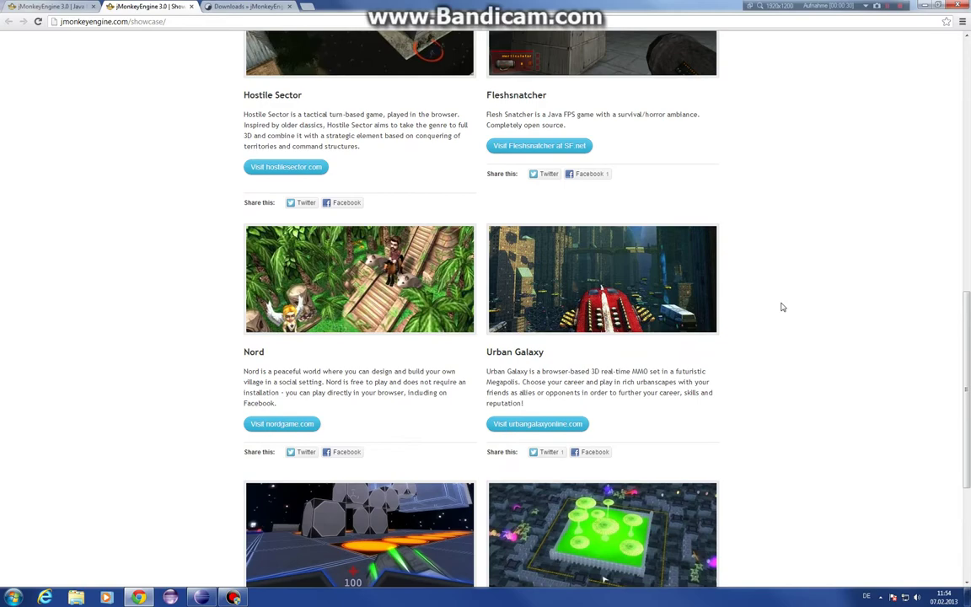
scroll(782, 307, down, 3)
scroll(782, 307, up, 18)
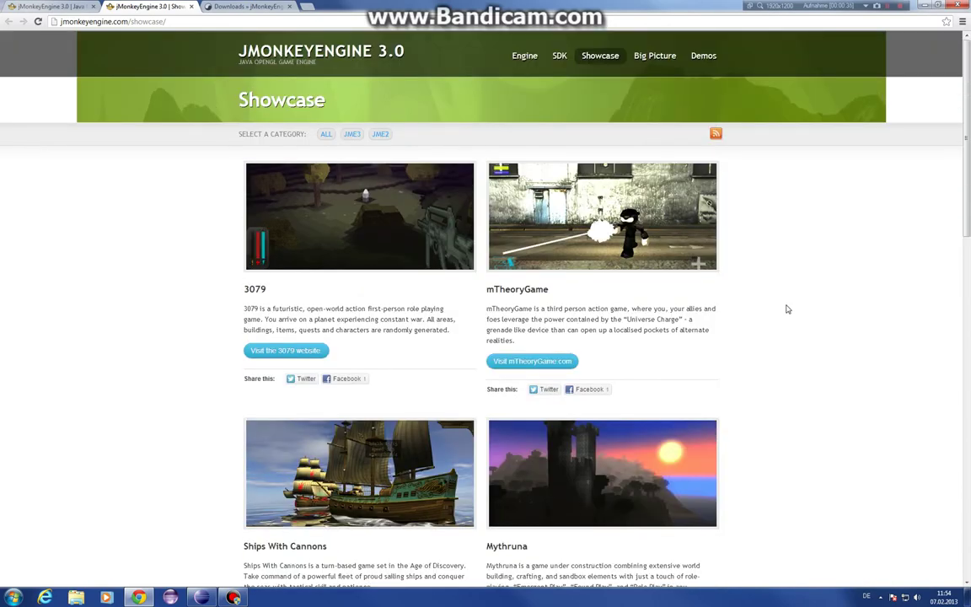
click(38, 5)
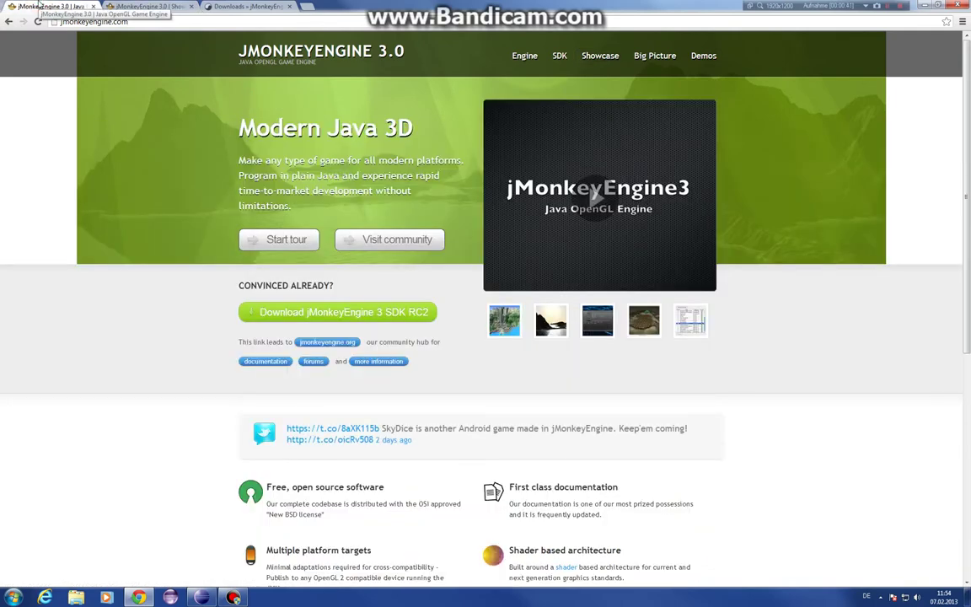
Bring Eclipse forward and expand the AgentKeeper project's src/main/java package list.
mouse_move(201, 599)
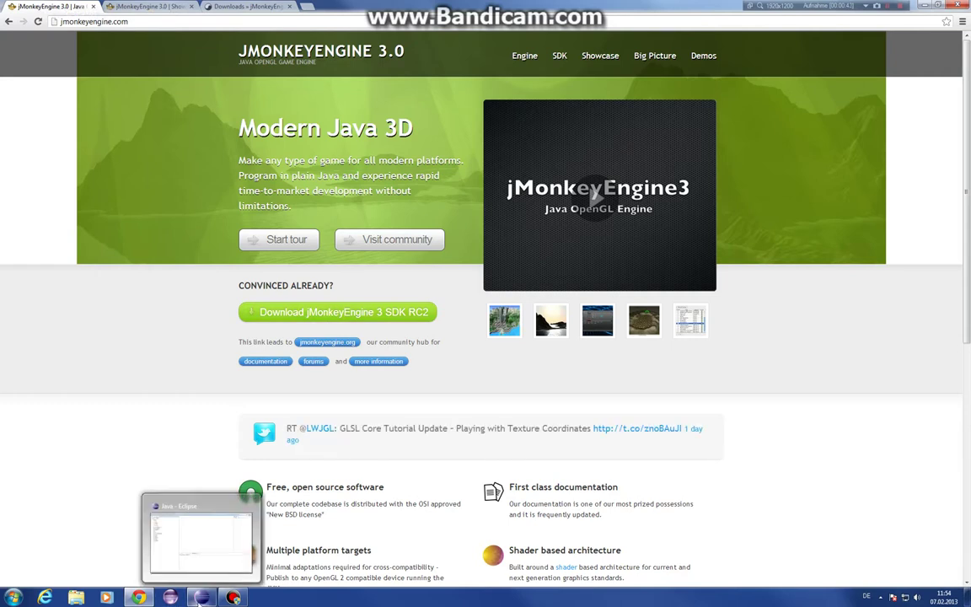
click(173, 537)
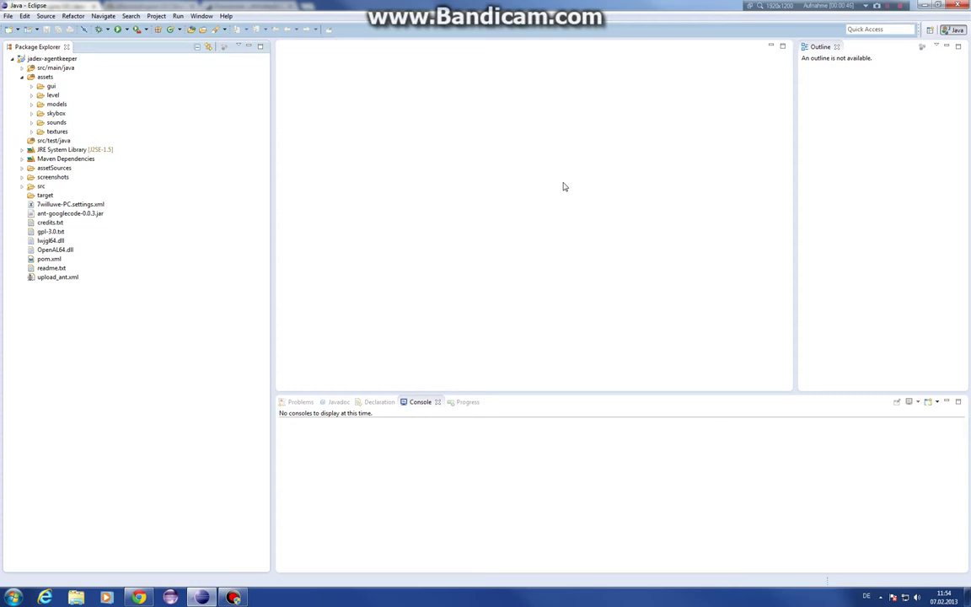
click(21, 67)
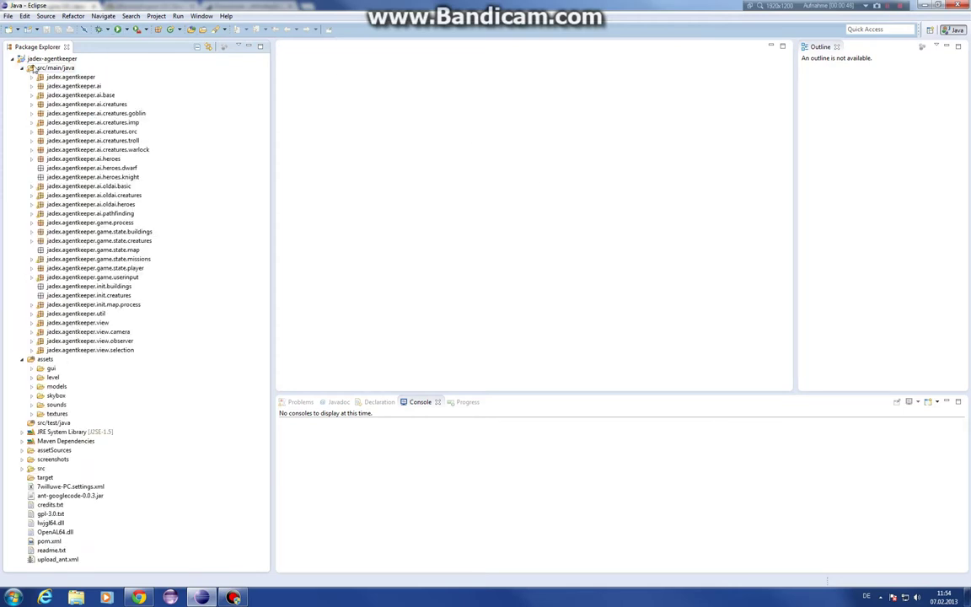
click(22, 69)
click(22, 68)
Set the Package Explorer's package presentation to Hierarchical.
click(240, 47)
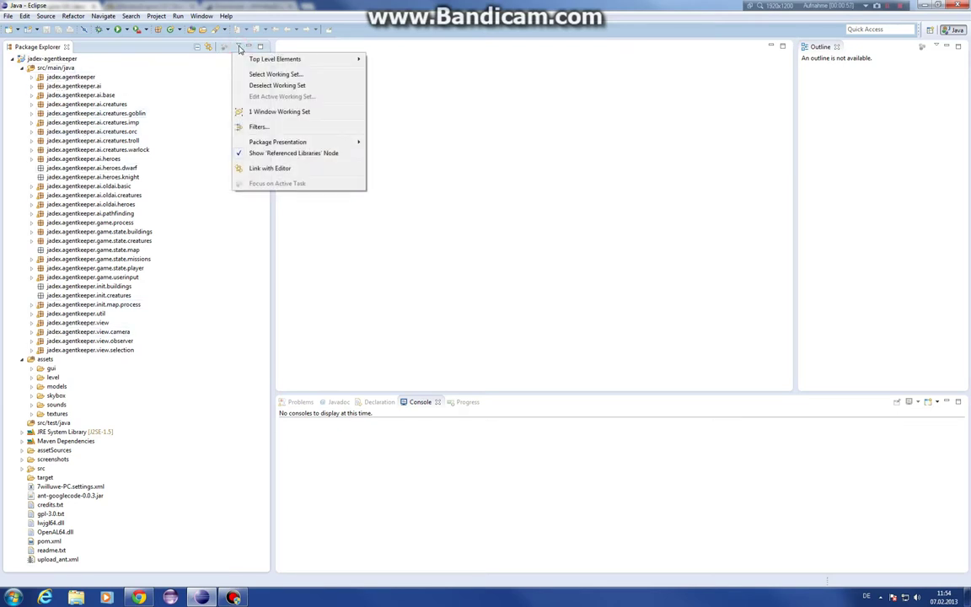
mouse_move(306, 141)
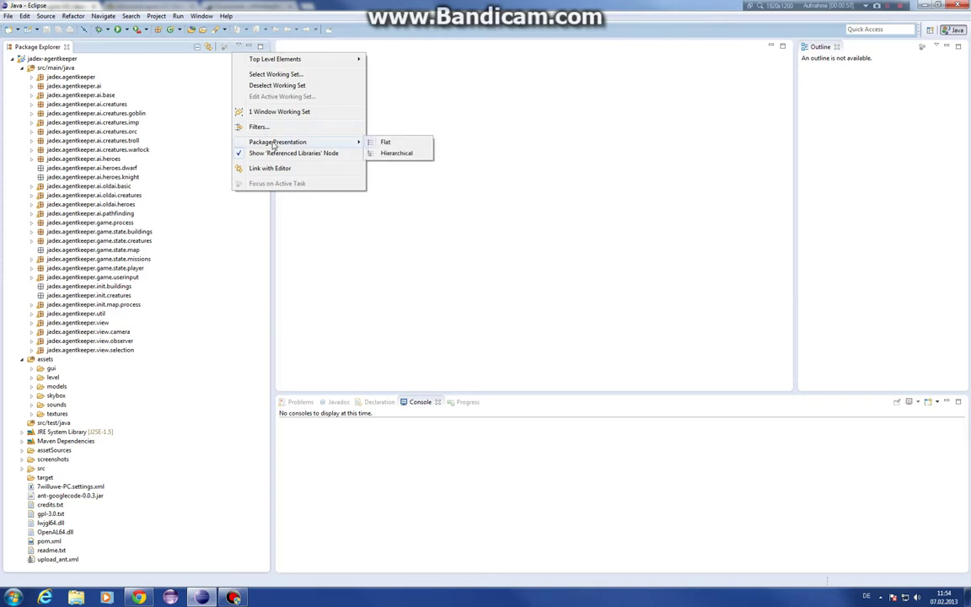
click(398, 154)
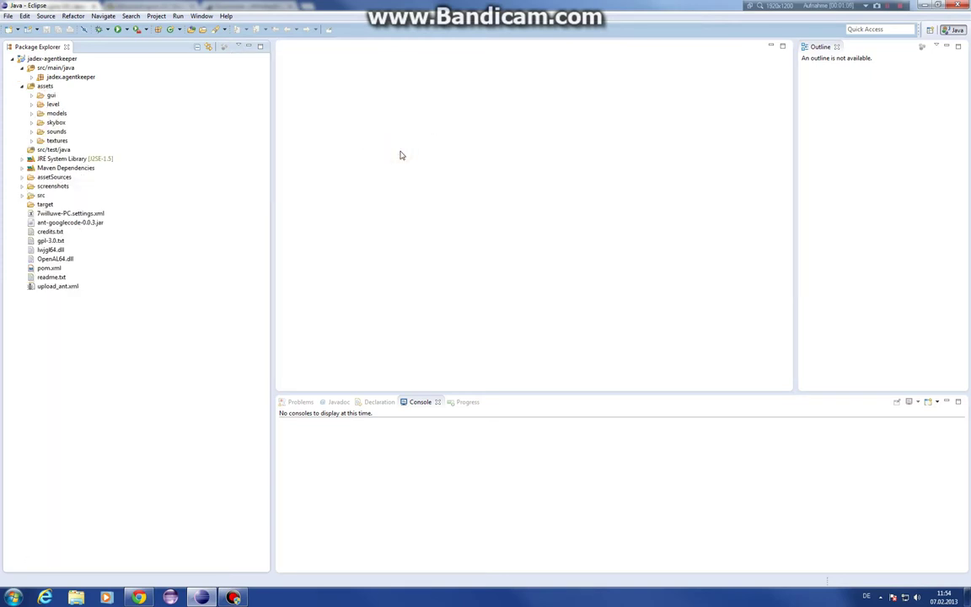
Expand jadex.agentkeeper and peek into its ai and game subpackages.
click(31, 77)
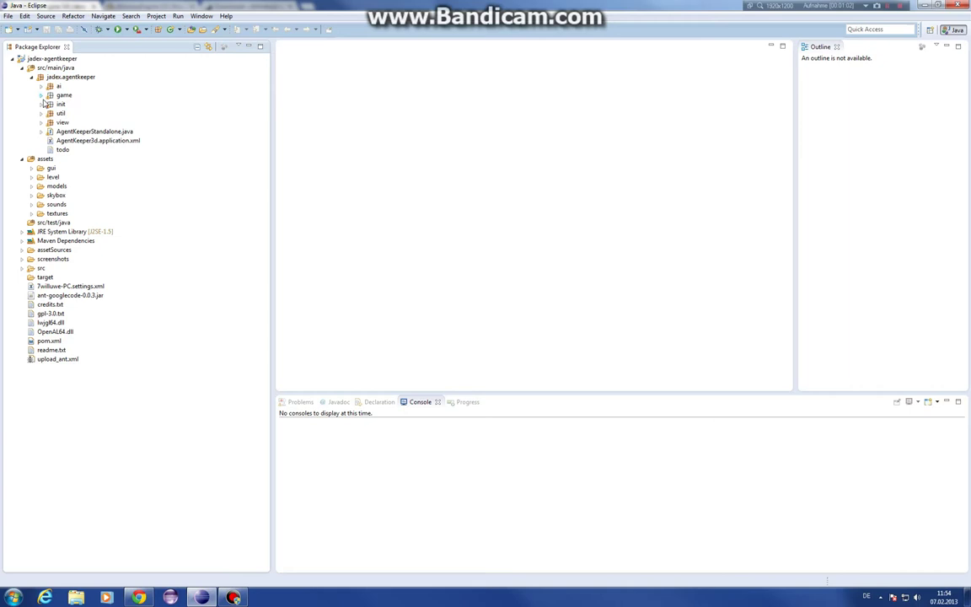
click(41, 87)
click(42, 86)
click(40, 95)
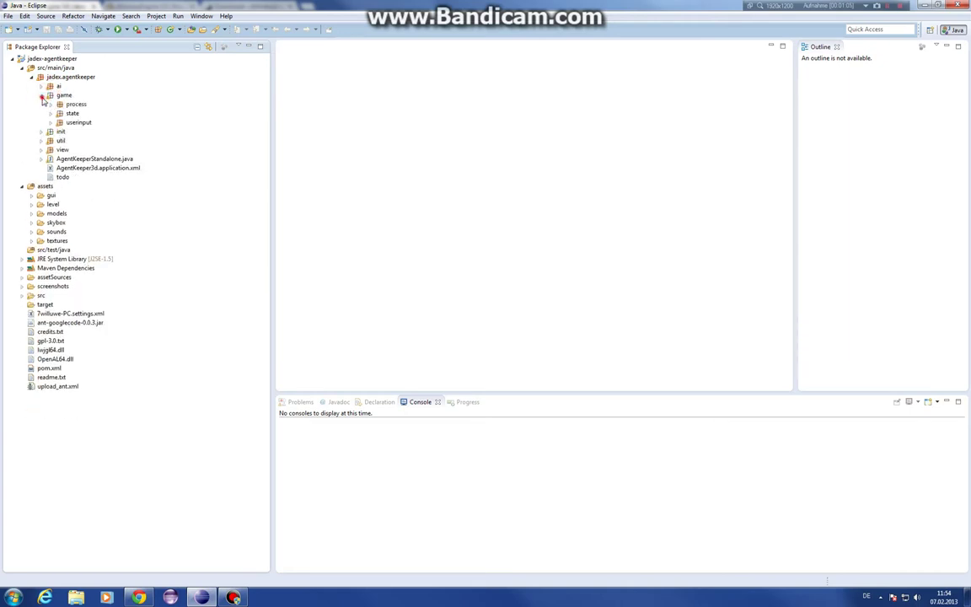
click(40, 95)
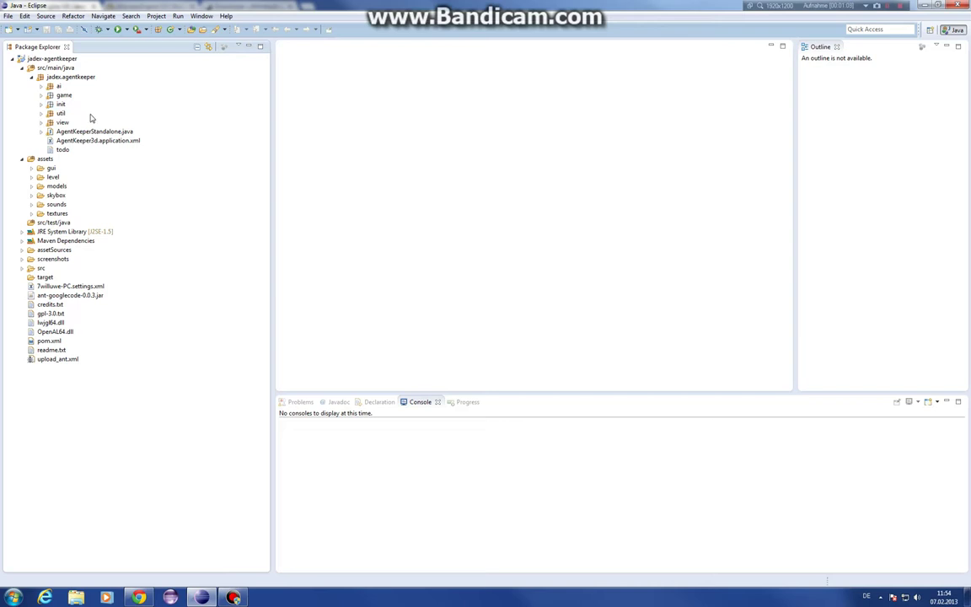
Minimize Eclipse, view the jME3 SDK Downloads page, then minimize Chrome to the desktop.
click(923, 6)
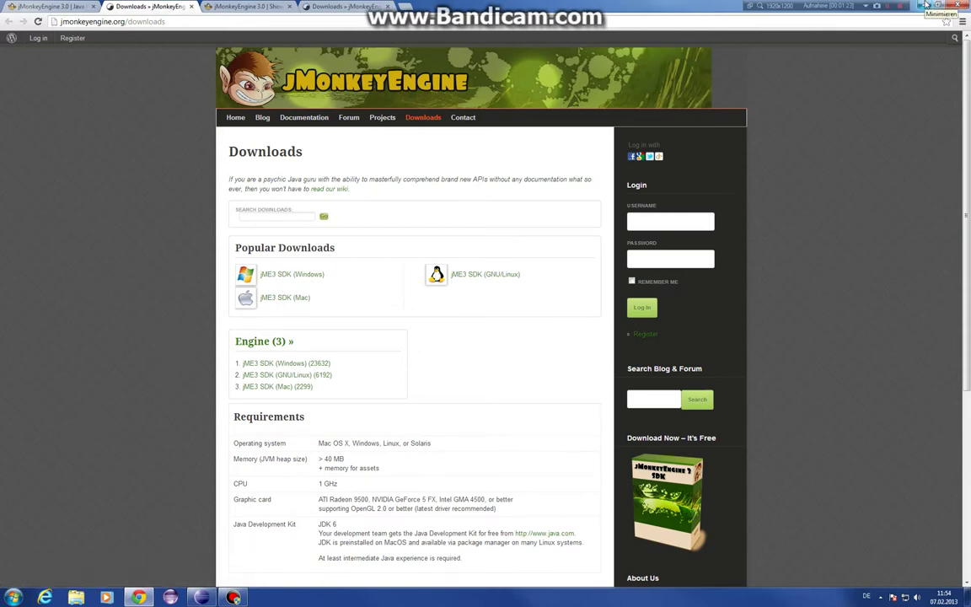
click(926, 5)
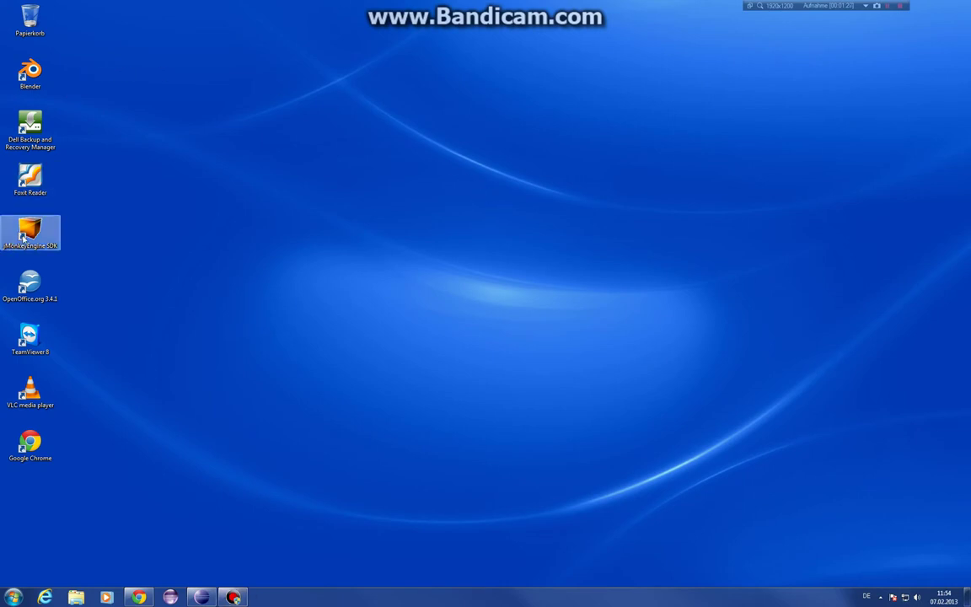
Pin jMonkeyEngine SDK to the taskbar, launch it and accept the default projects folder.
drag(29, 229, 350, 596)
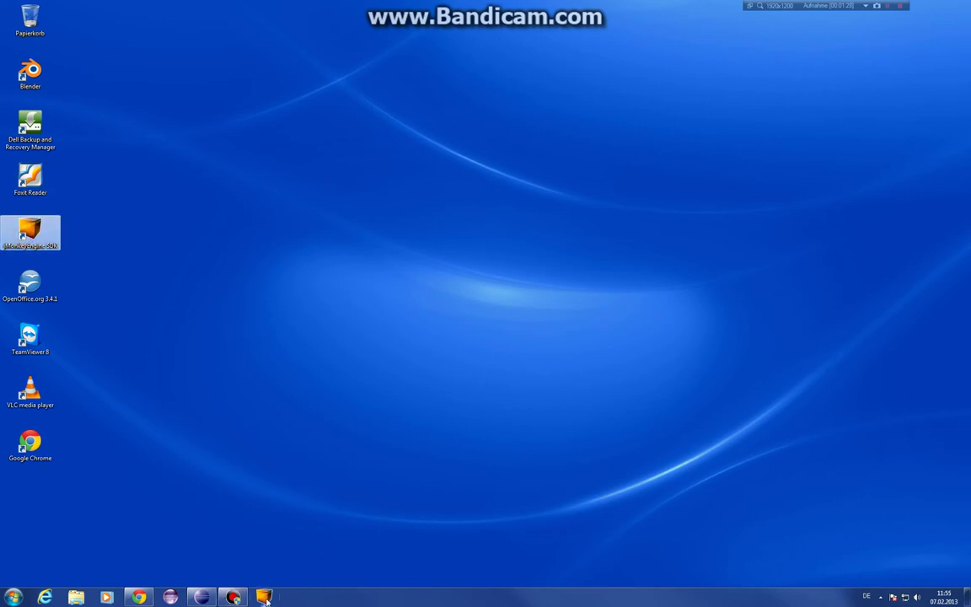
click(264, 597)
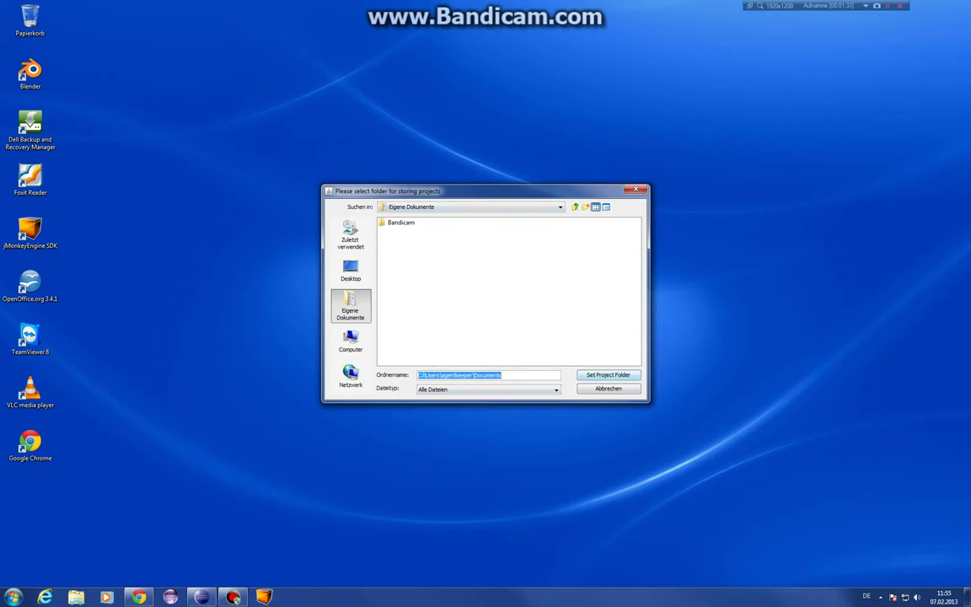
click(607, 375)
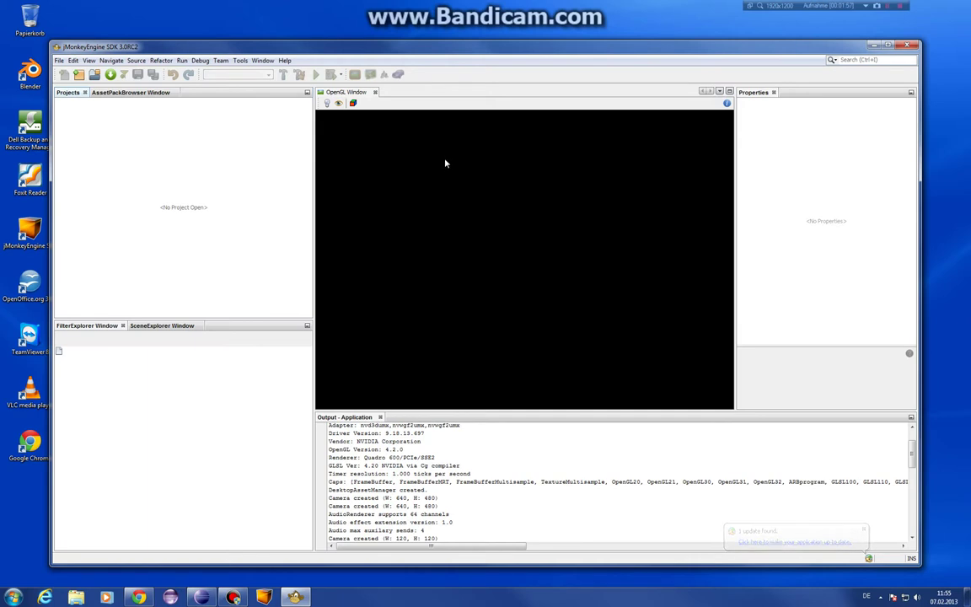
Close the OpenGL Window tab and install the found plugin update, accepting all licence terms.
click(376, 92)
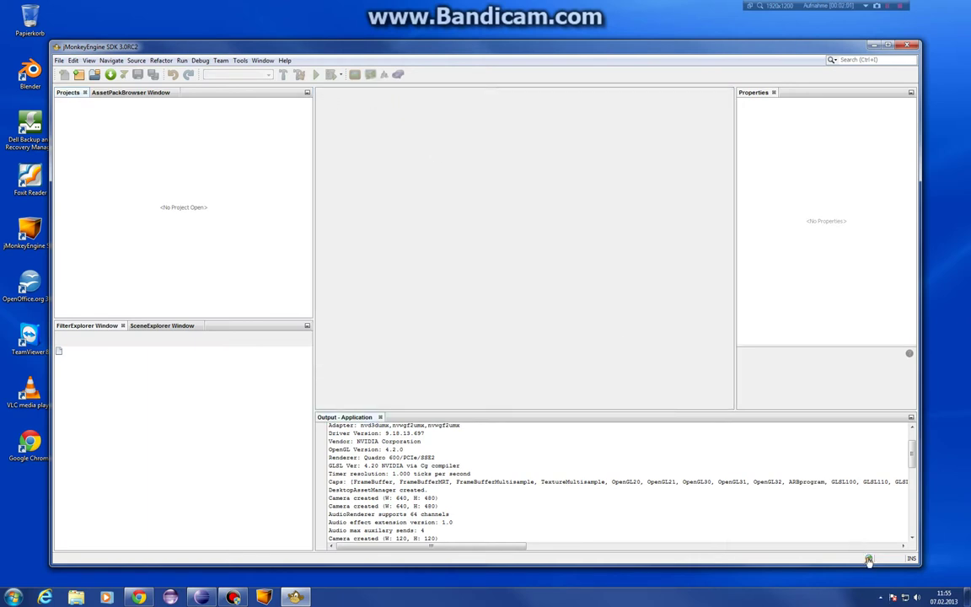
mouse_move(868, 559)
click(834, 546)
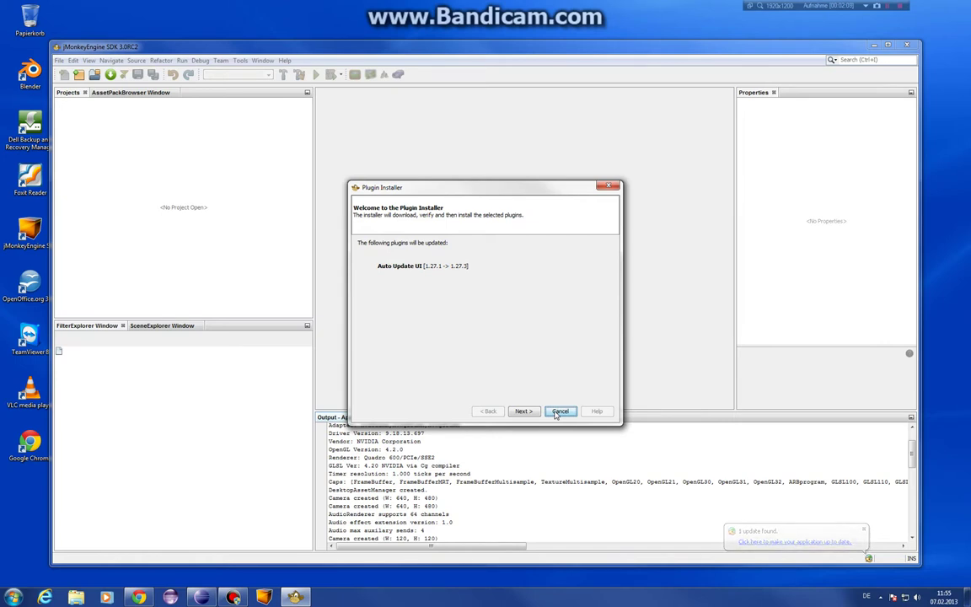
click(529, 412)
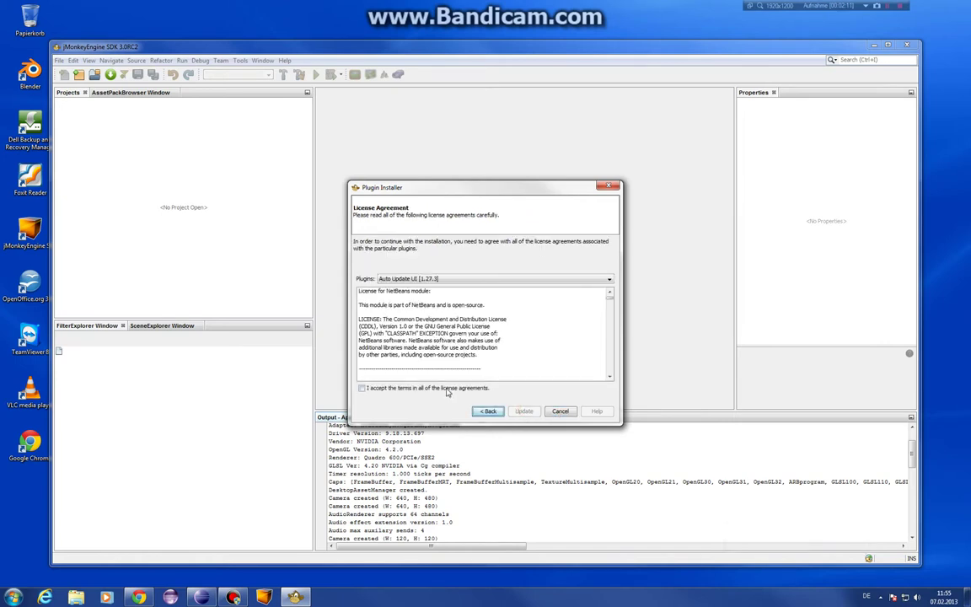
click(451, 389)
click(523, 411)
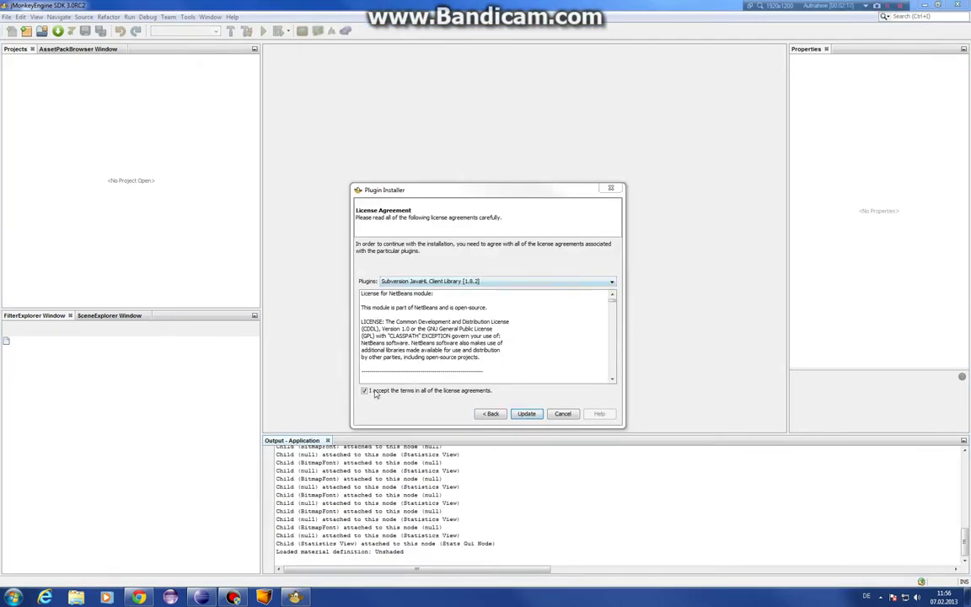
click(365, 390)
click(526, 414)
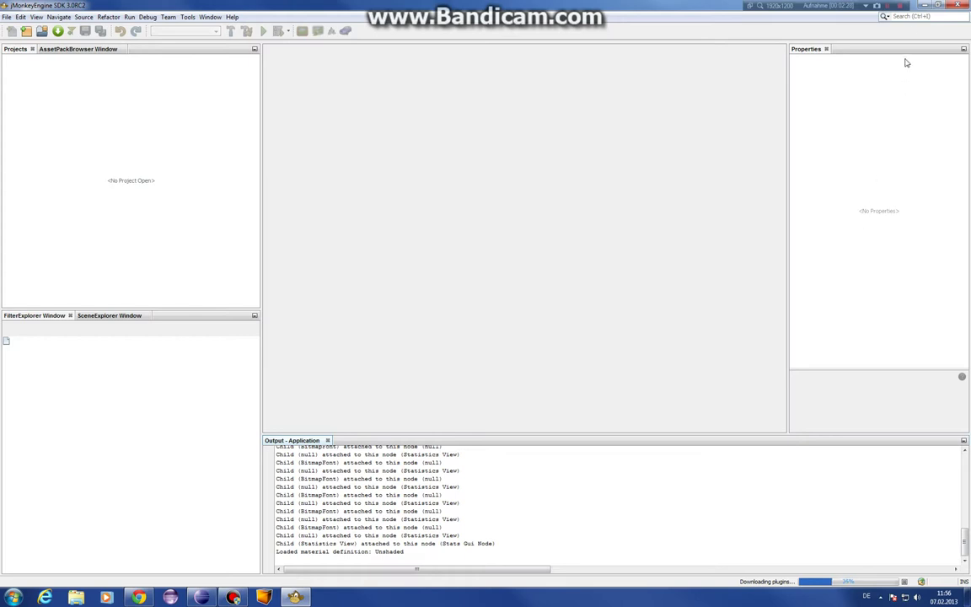
click(887, 7)
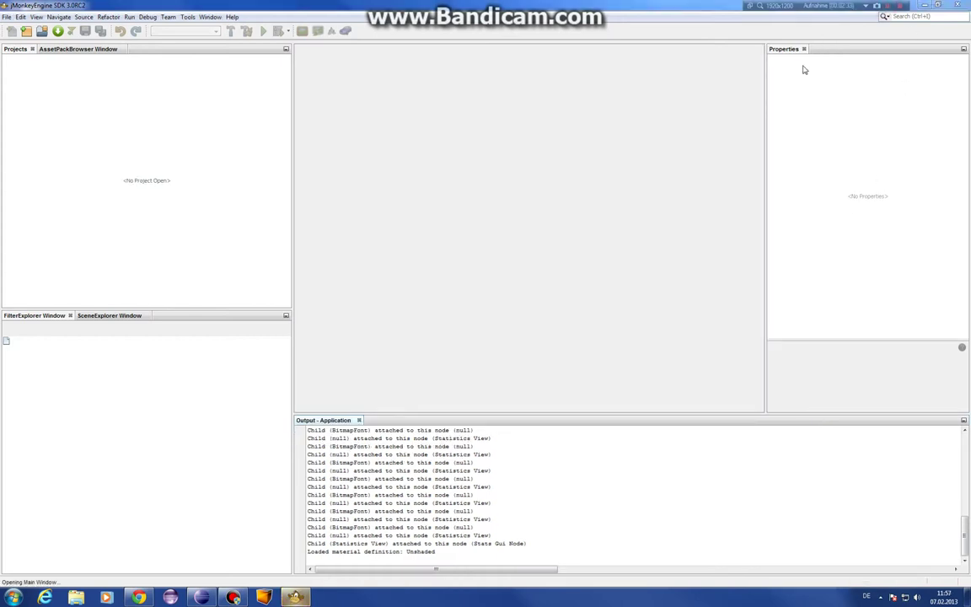
Narrow the Projects panel to give the editor area more room.
click(211, 81)
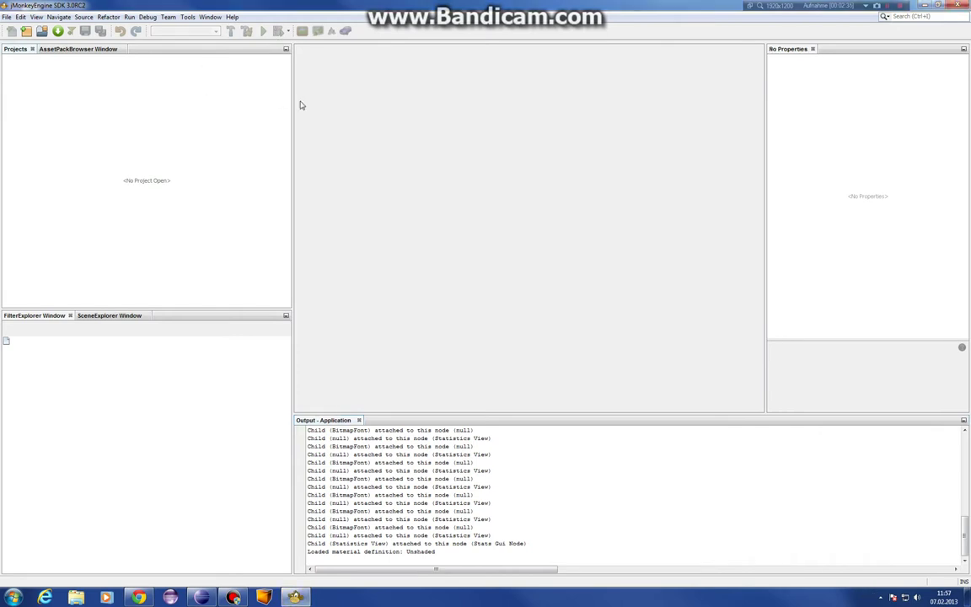
drag(292, 101, 231, 104)
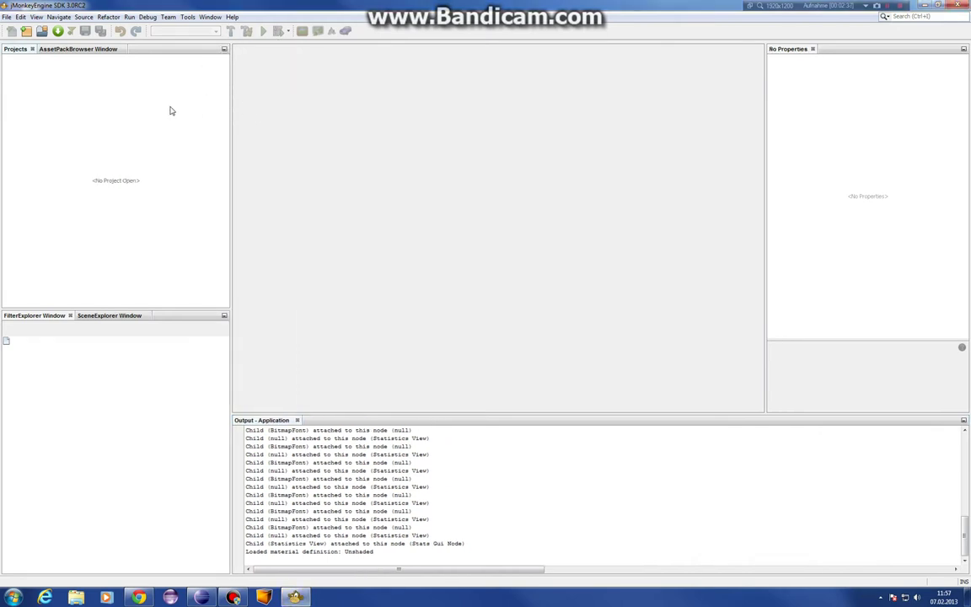
key(alt+Tab)
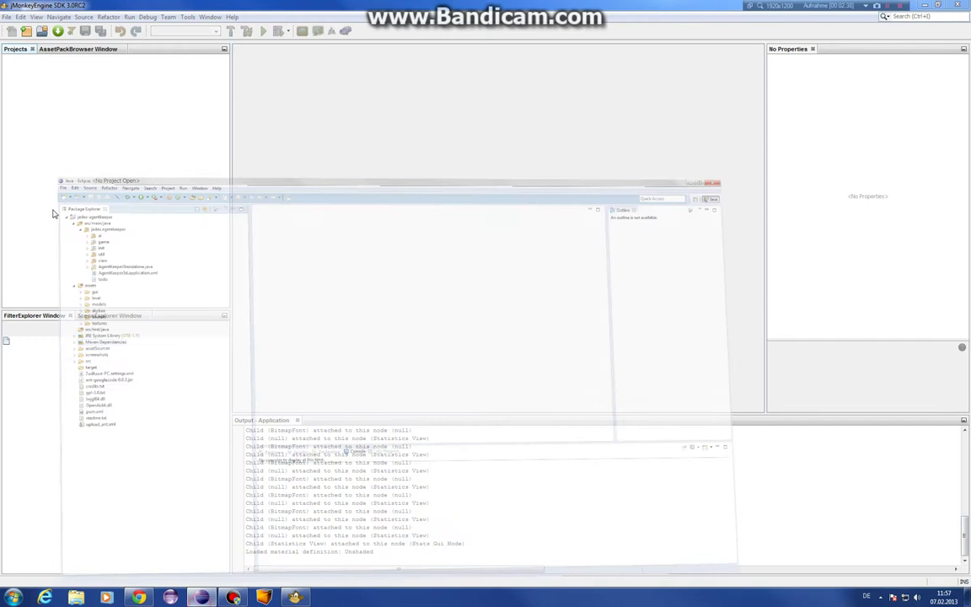
key(alt+Tab)
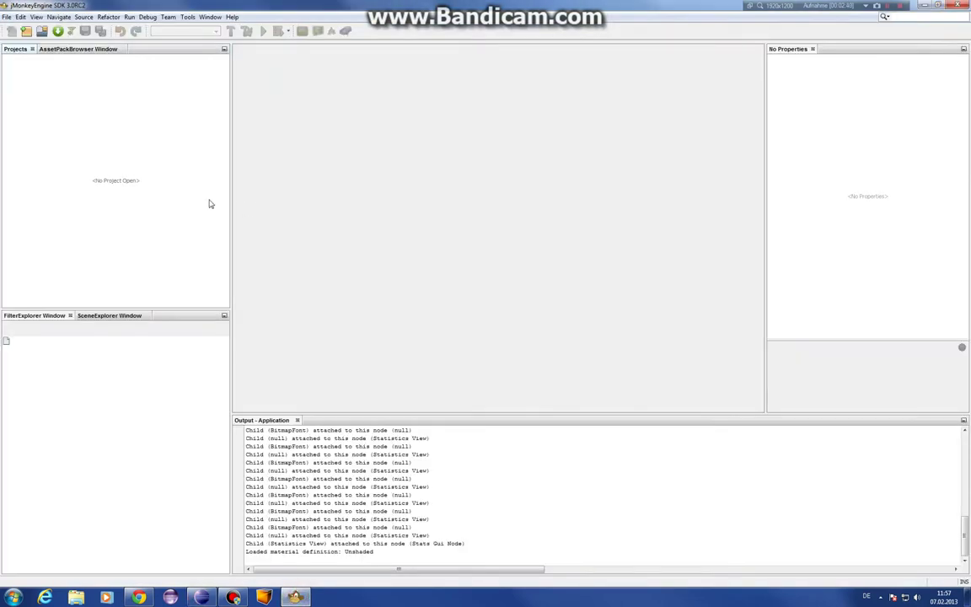
Start an External Project Assets import using E:\Tutorial\mavenProjects\agentkeeper as project folder.
right_click(21, 76)
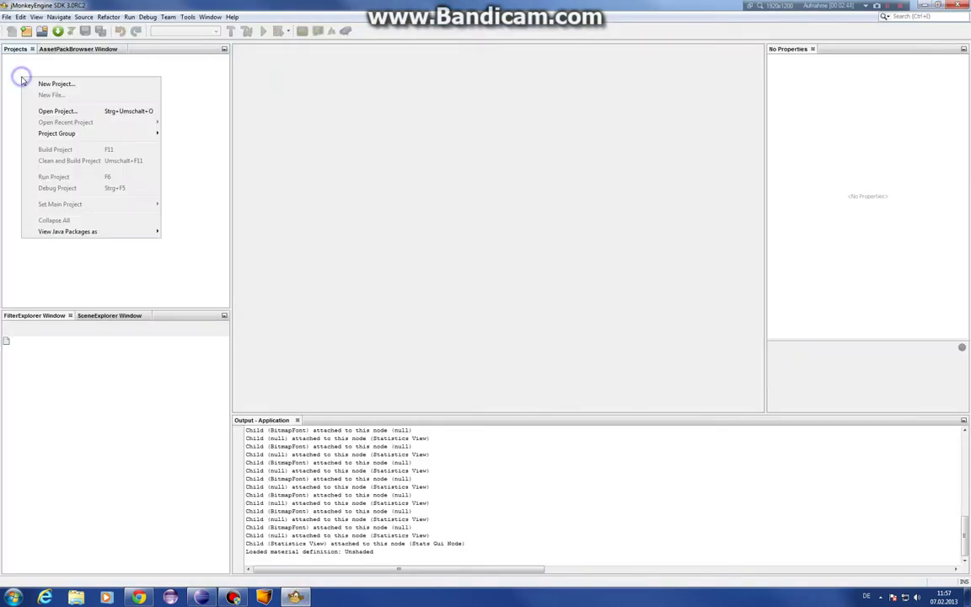
click(7, 16)
mouse_move(57, 200)
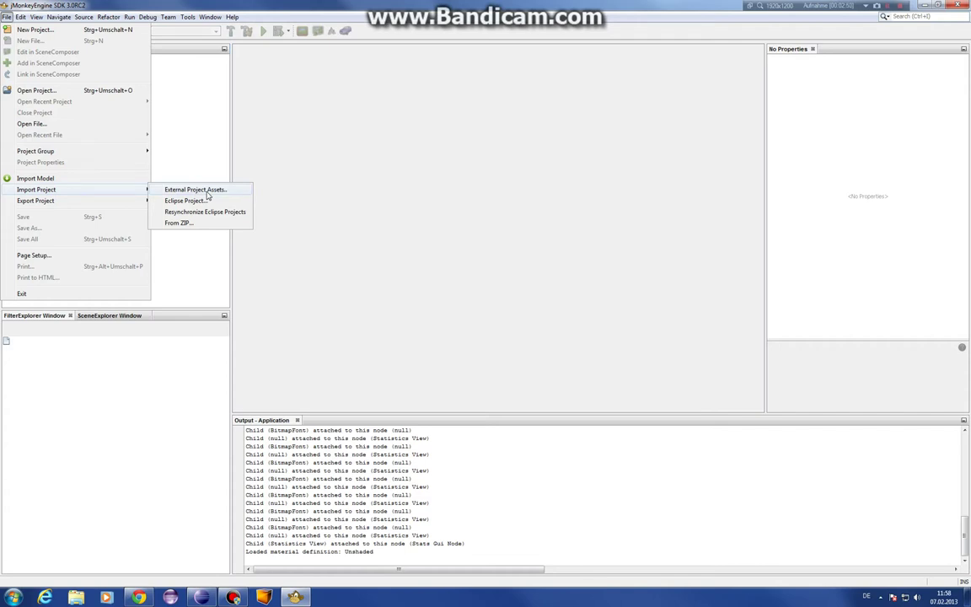
click(208, 190)
click(644, 242)
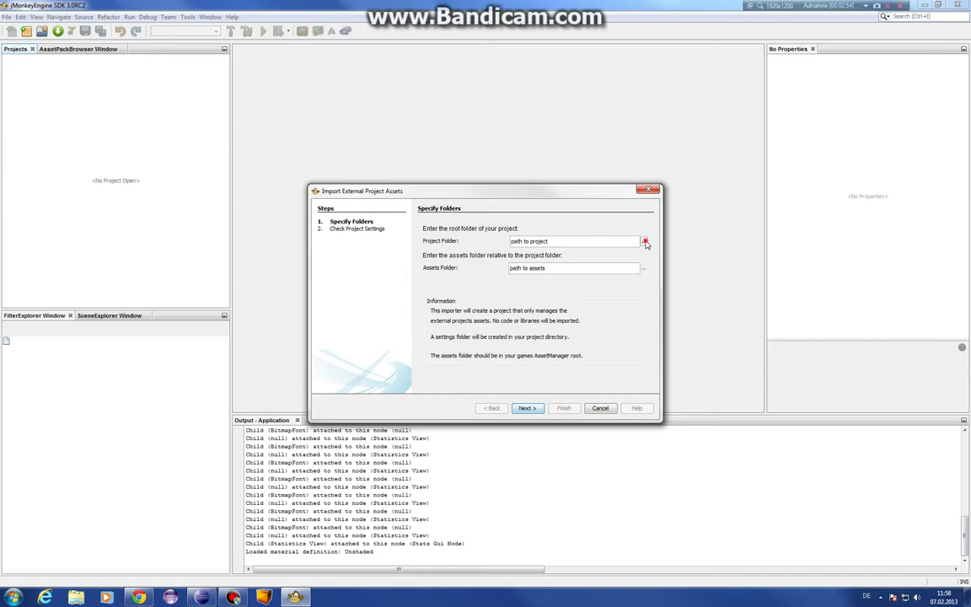
click(641, 165)
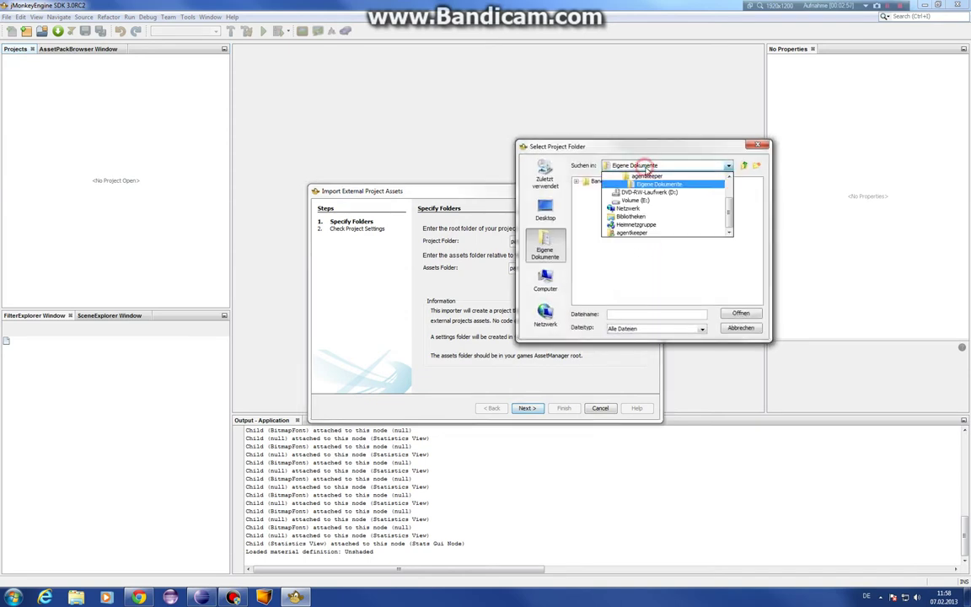
click(658, 202)
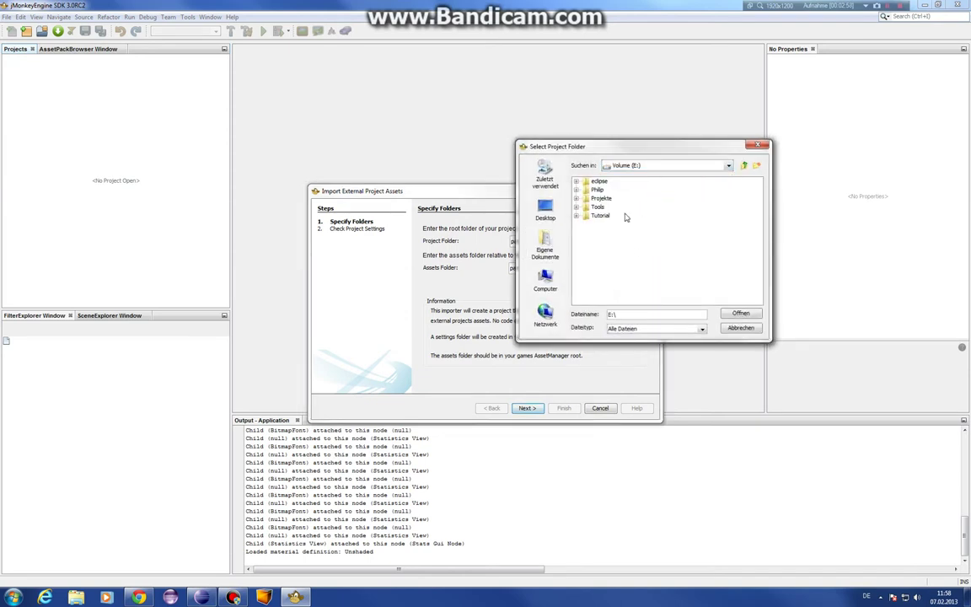
click(577, 216)
click(588, 224)
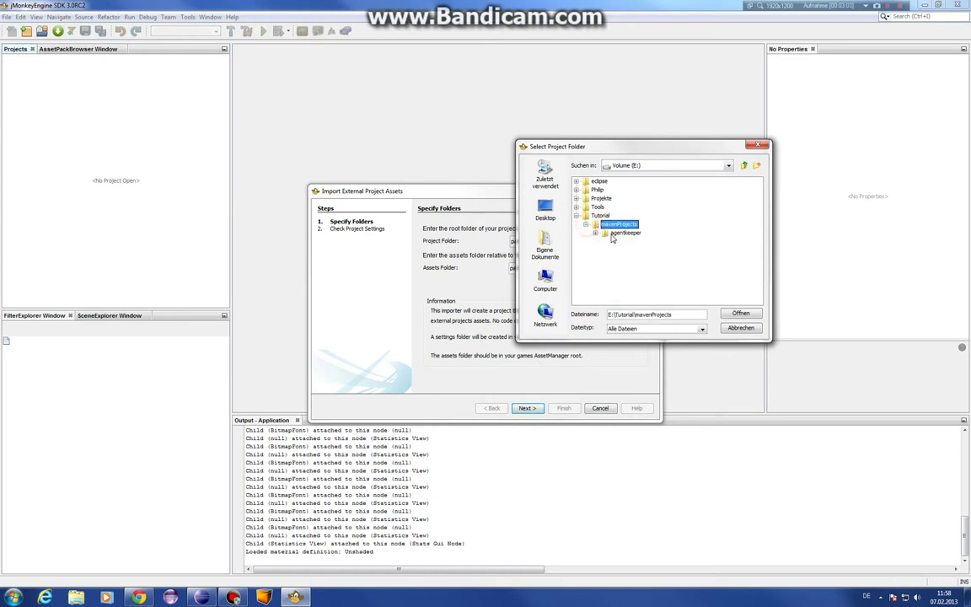
click(624, 233)
click(737, 314)
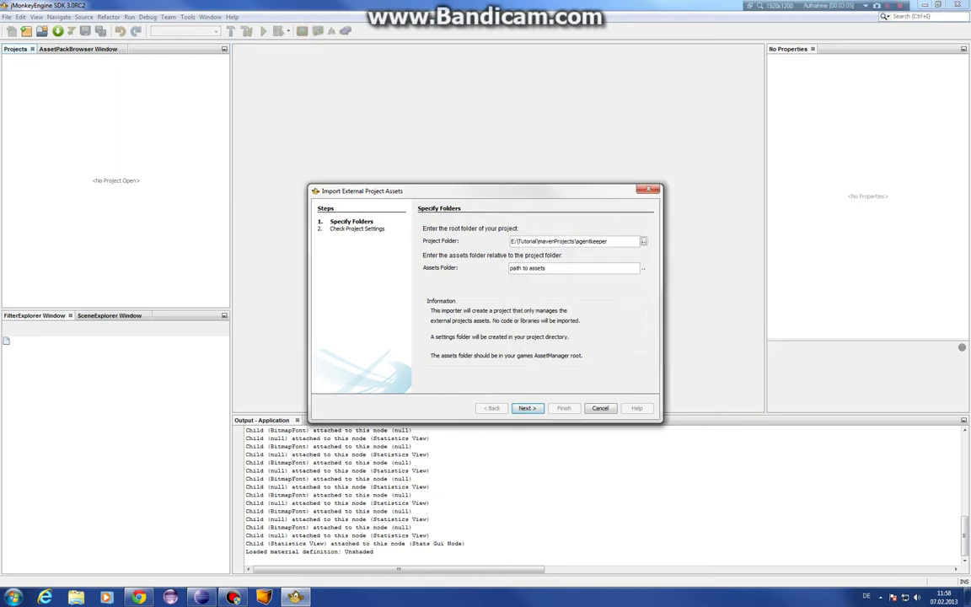
Set the Assets Folder to 'assets' and finish the import.
triple_click(582, 268)
text(assets)
click(526, 408)
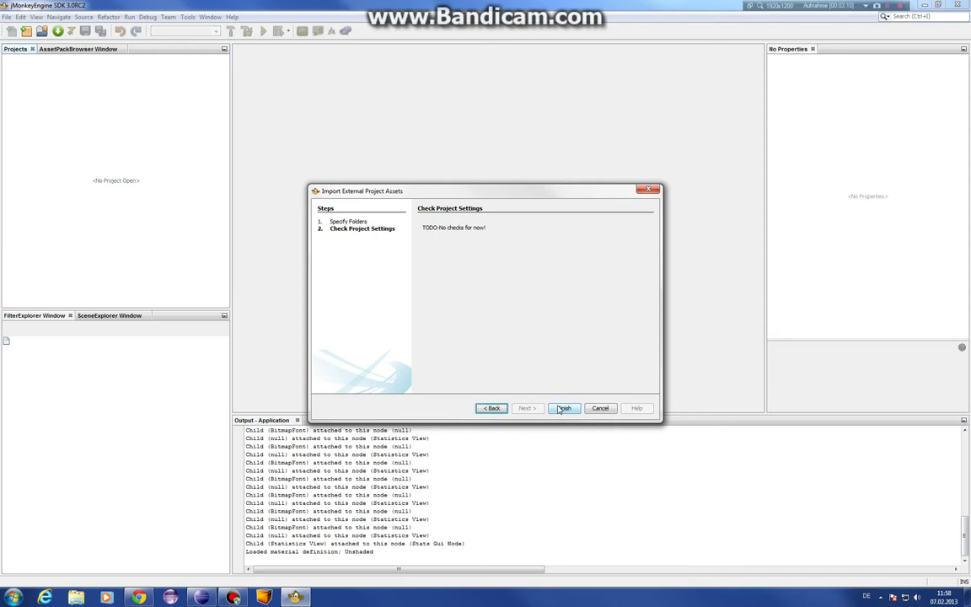
click(563, 408)
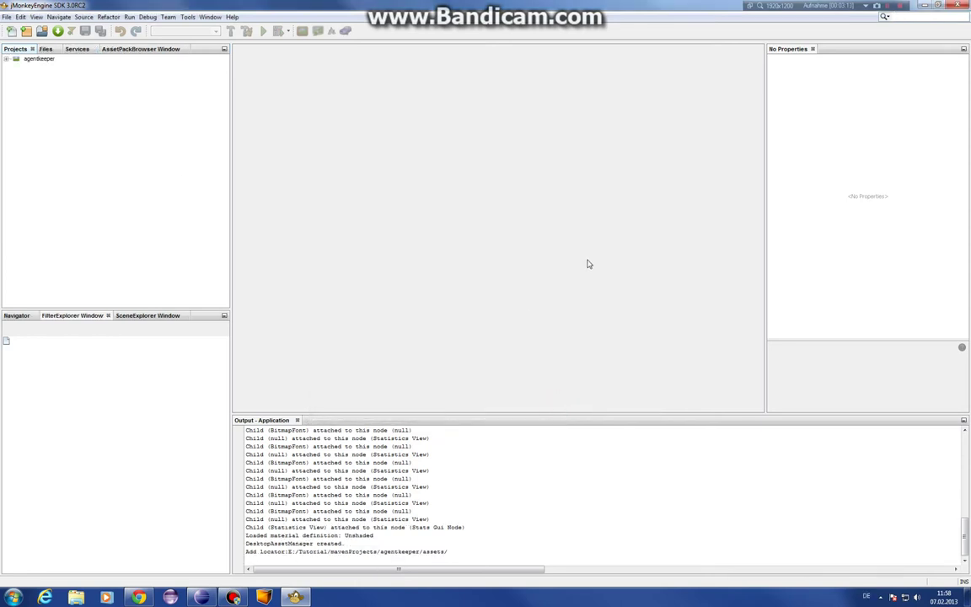
Open Goblin.j3o from agentkeeper > Project Assets > models > goblin in the scene composer.
click(6, 59)
click(16, 59)
click(16, 68)
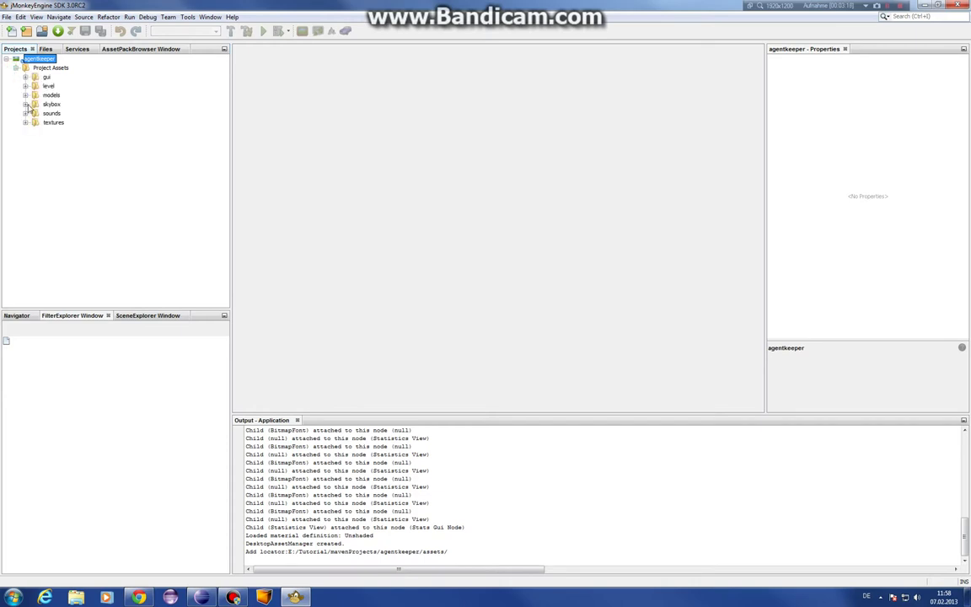
click(26, 96)
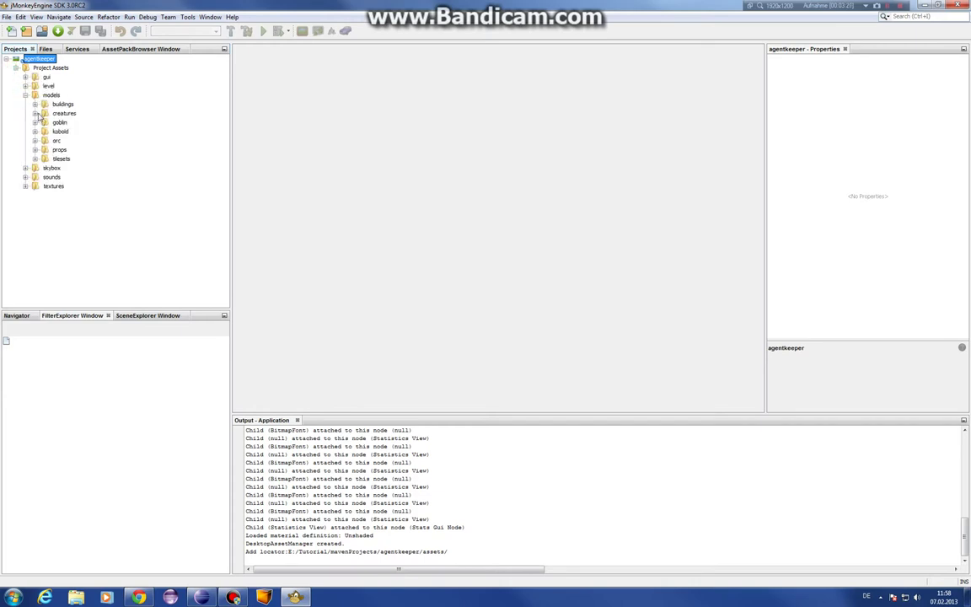
click(34, 123)
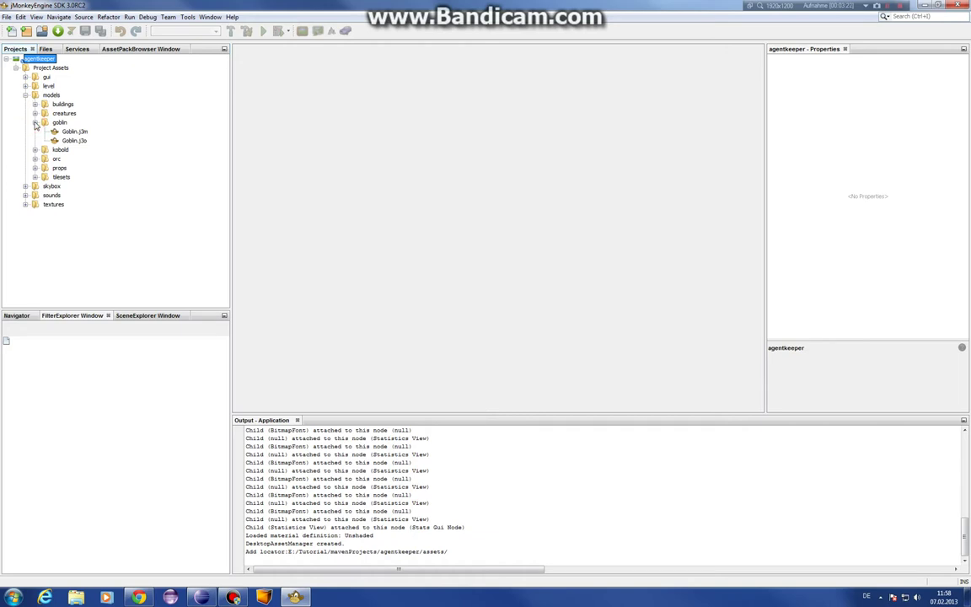
click(74, 141)
double_click(76, 141)
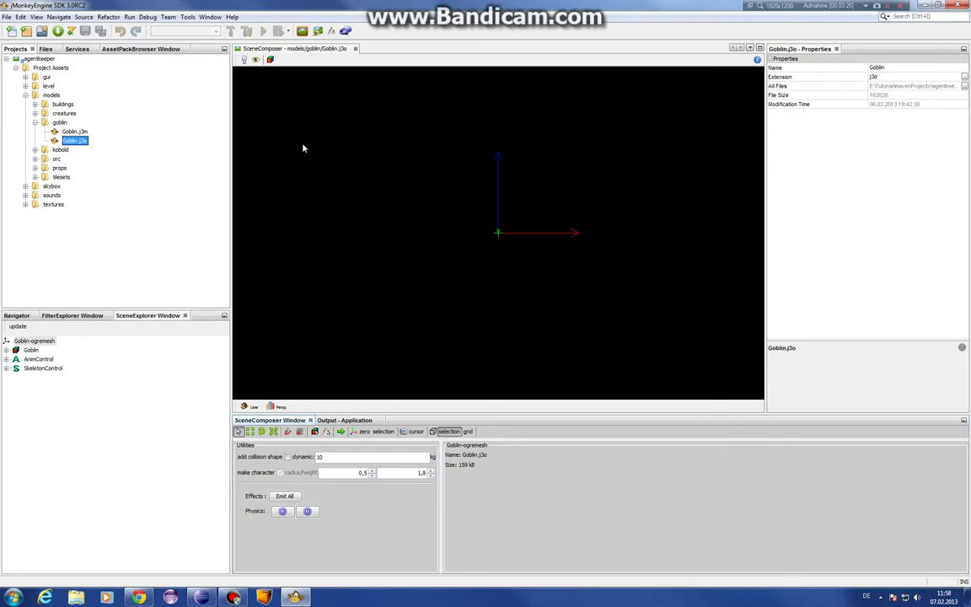
Turn on viewport lighting, orbit around the goblin and select its AnimControl.
click(509, 204)
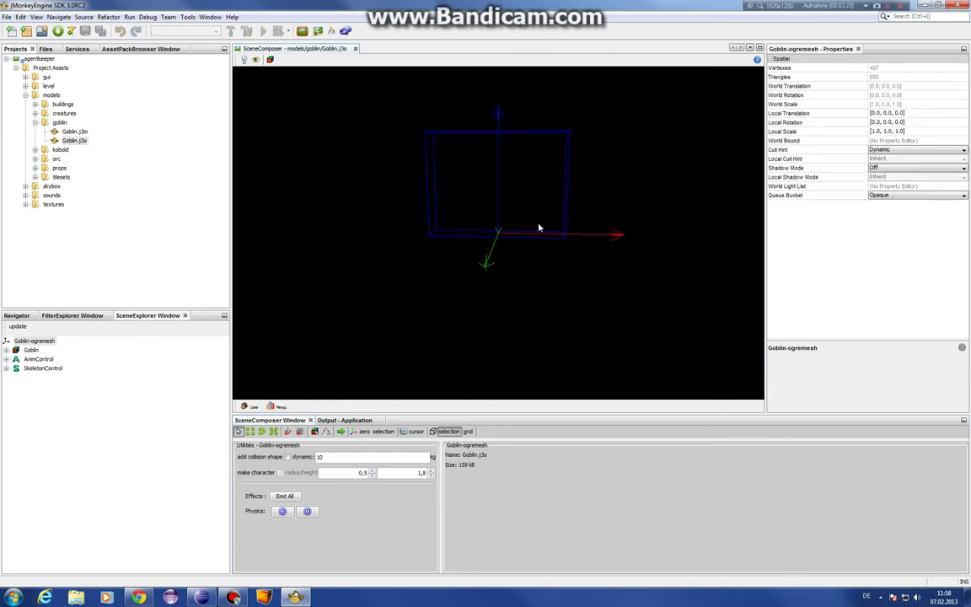
click(245, 63)
scroll(604, 155, up, 2)
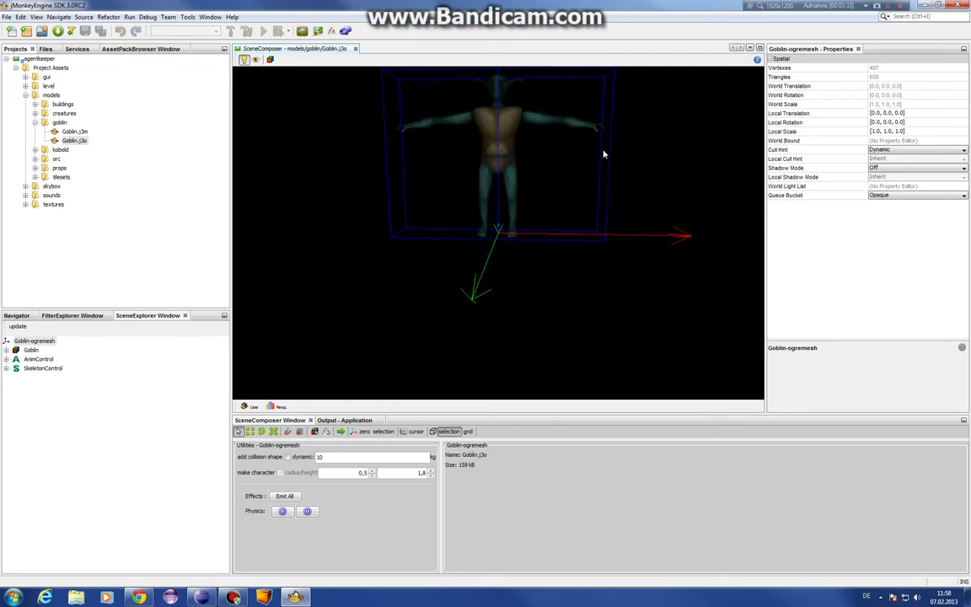
drag(604, 154, 620, 178)
scroll(607, 211, down, 3)
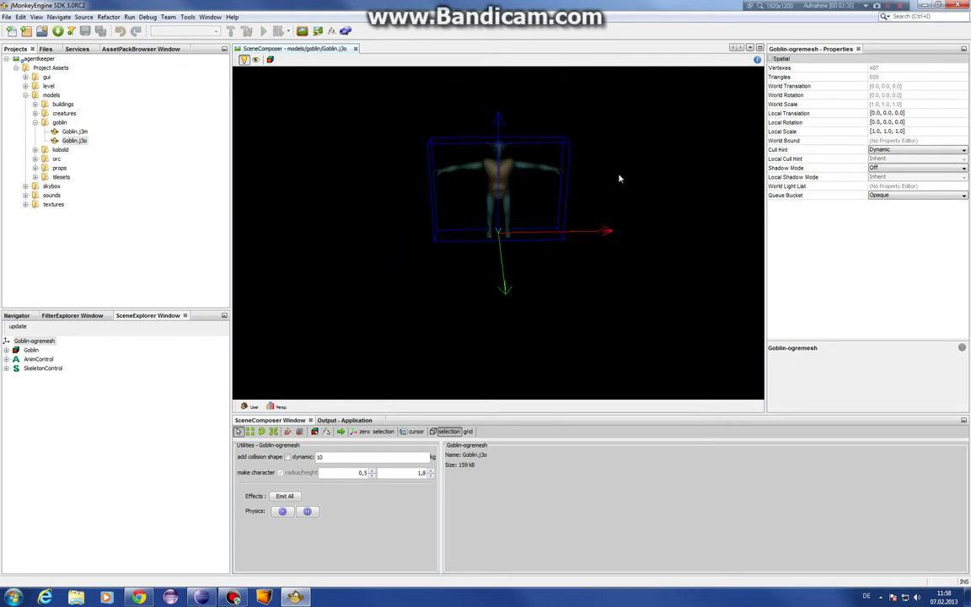
click(36, 360)
Choose the Walk animation from the goblin's AnimControl animation list.
click(890, 67)
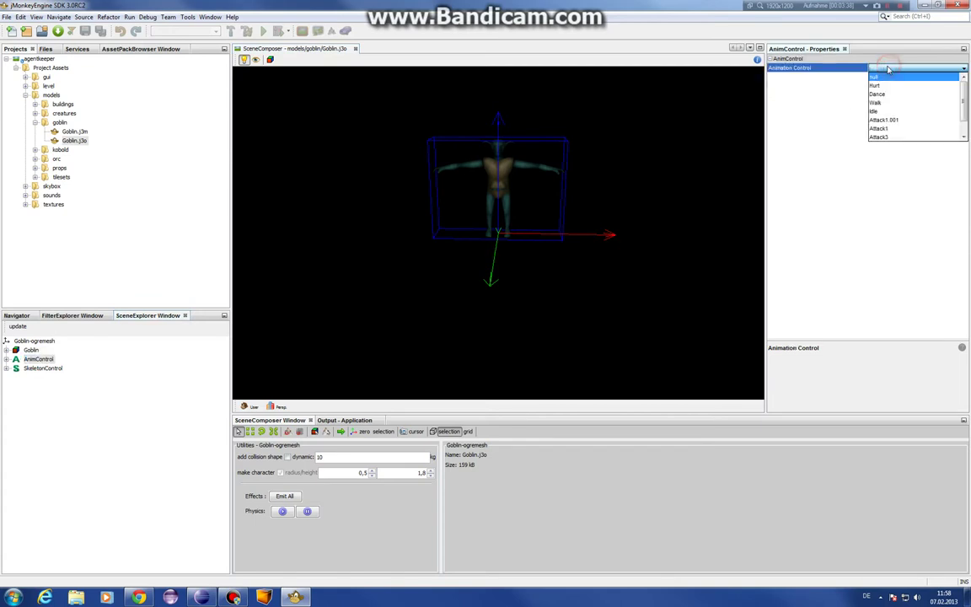
click(892, 88)
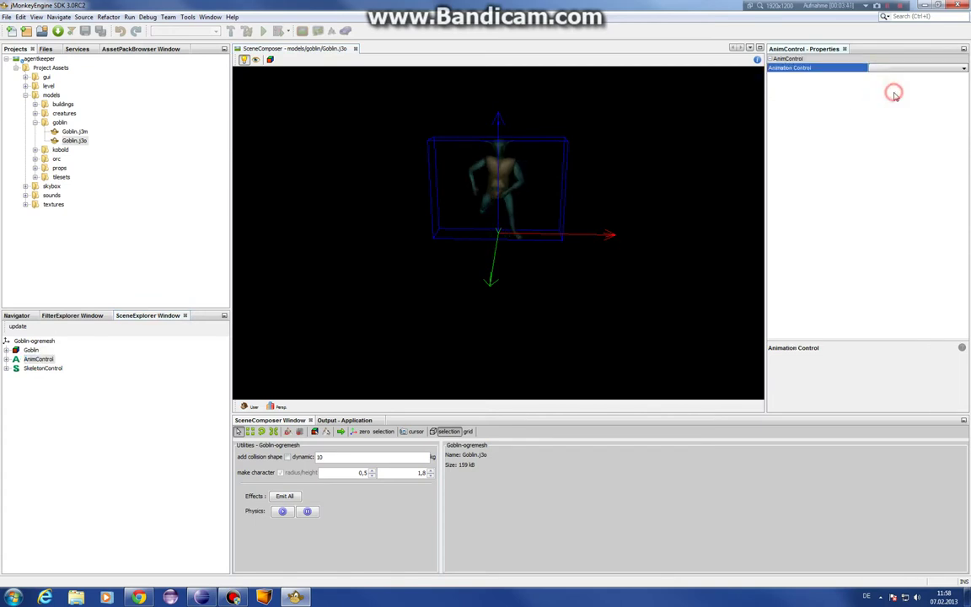
click(672, 202)
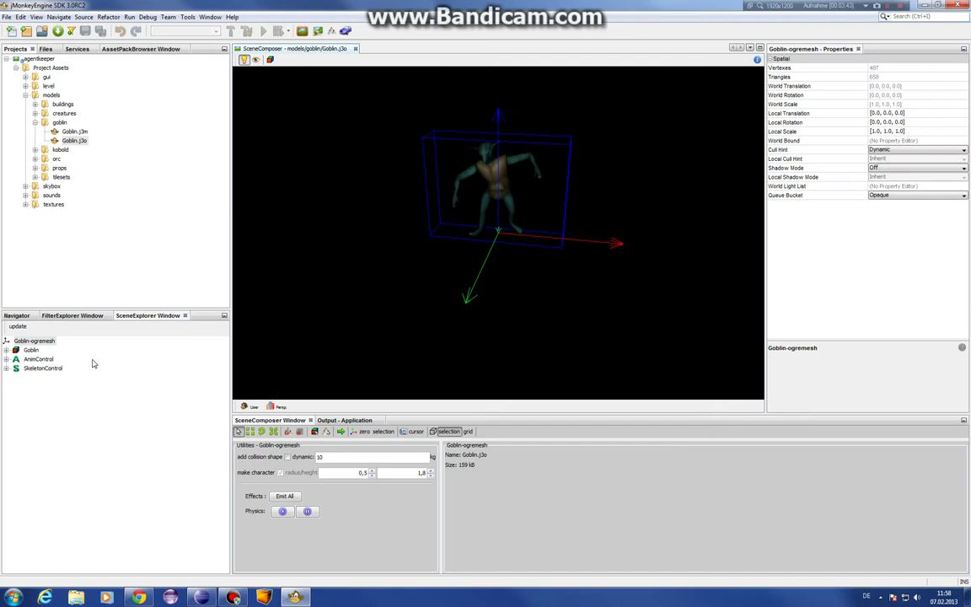
click(38, 359)
click(895, 69)
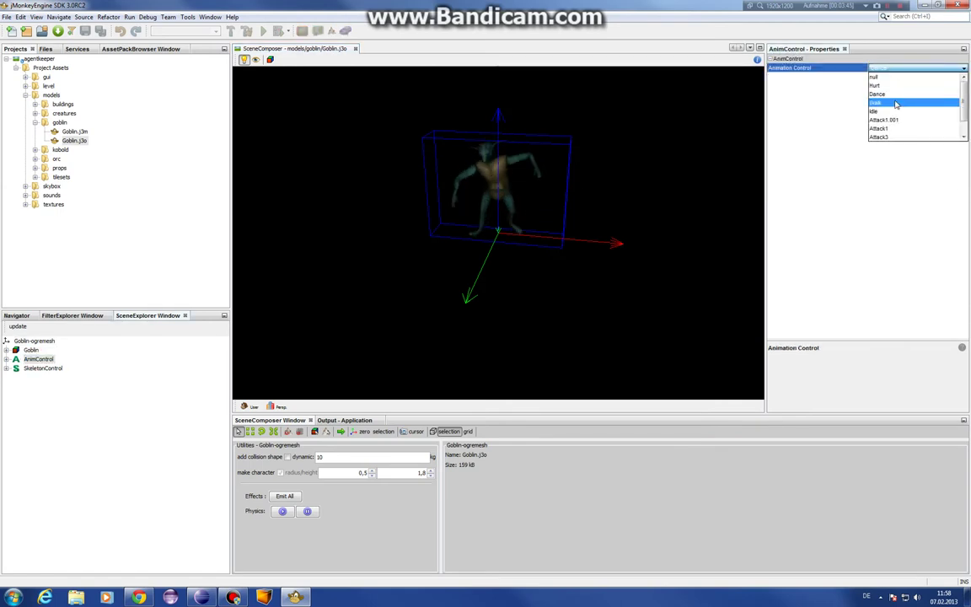
click(893, 101)
Orbit the camera to see the walking goblin from above, then from the front.
scroll(616, 234, up, 2)
click(616, 235)
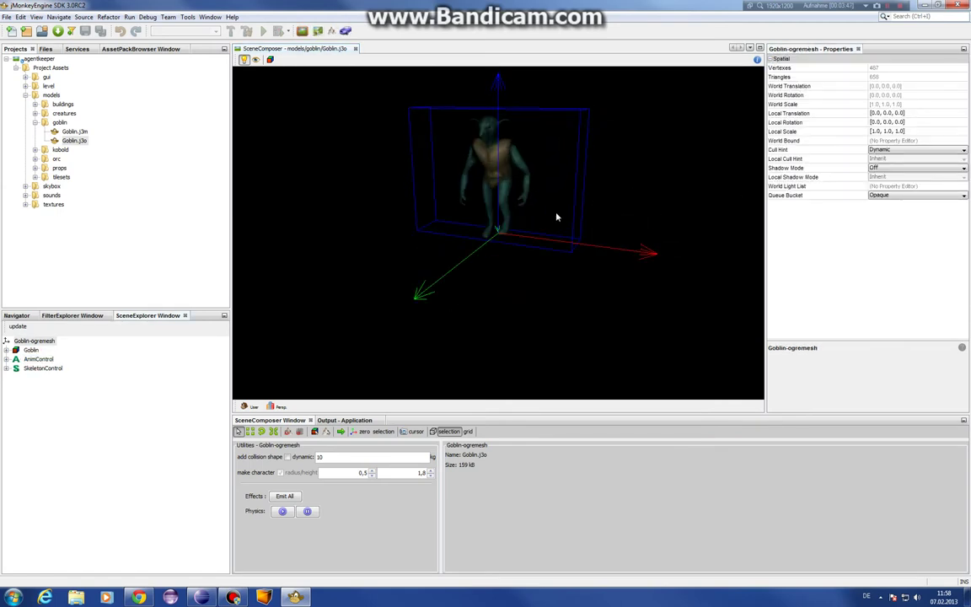
scroll(683, 237, down, 3)
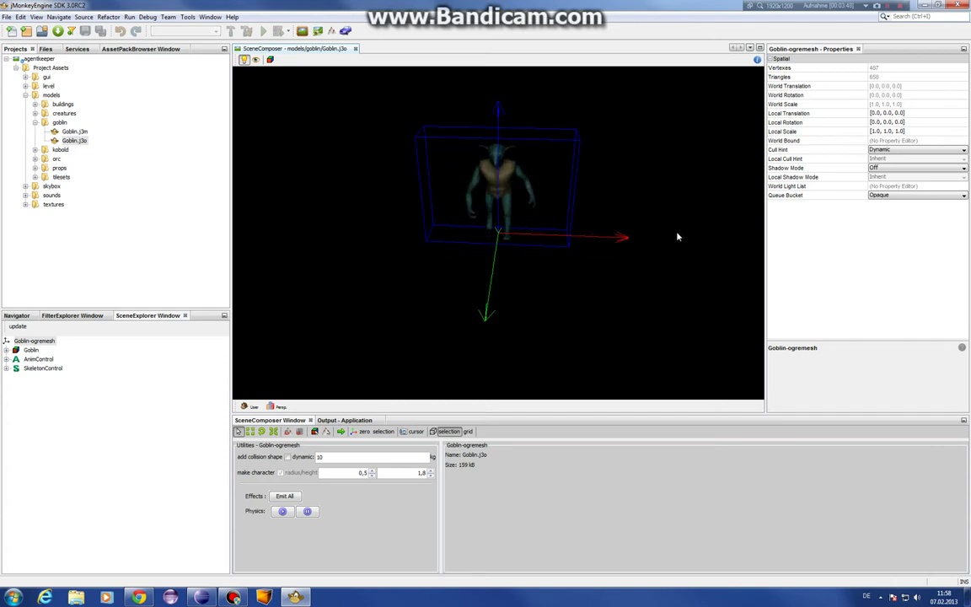
drag(609, 208, 561, 228)
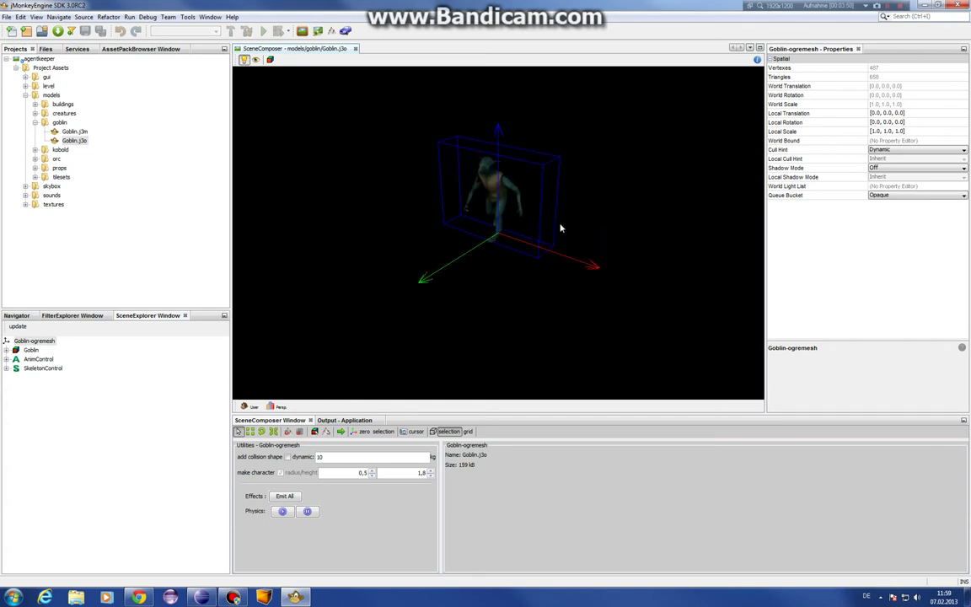
drag(392, 168, 680, 243)
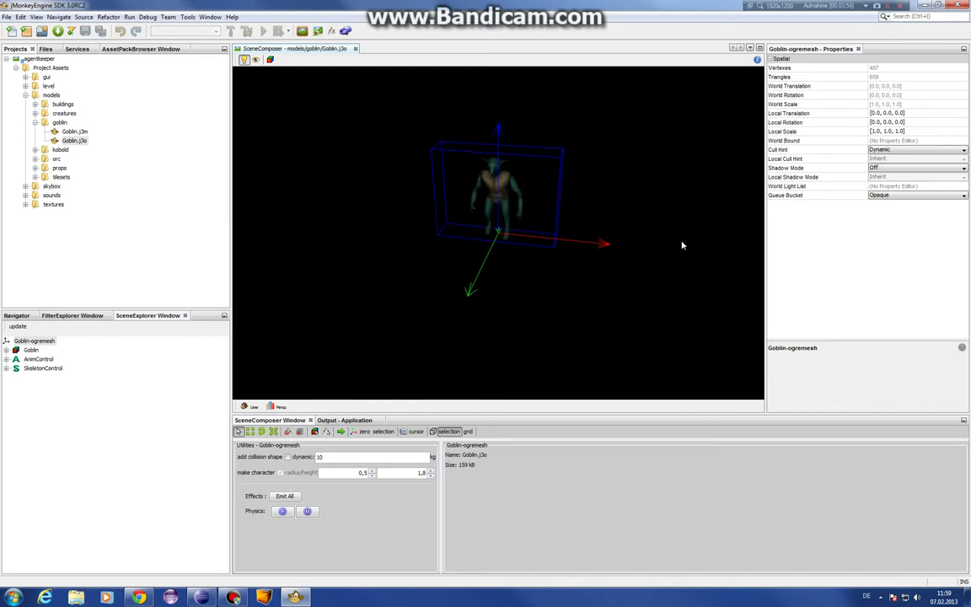
Open Goblin.j3m in the material editor and scroll through its DiffuseMap, Specular, Diffuse and Ambient entries.
click(31, 349)
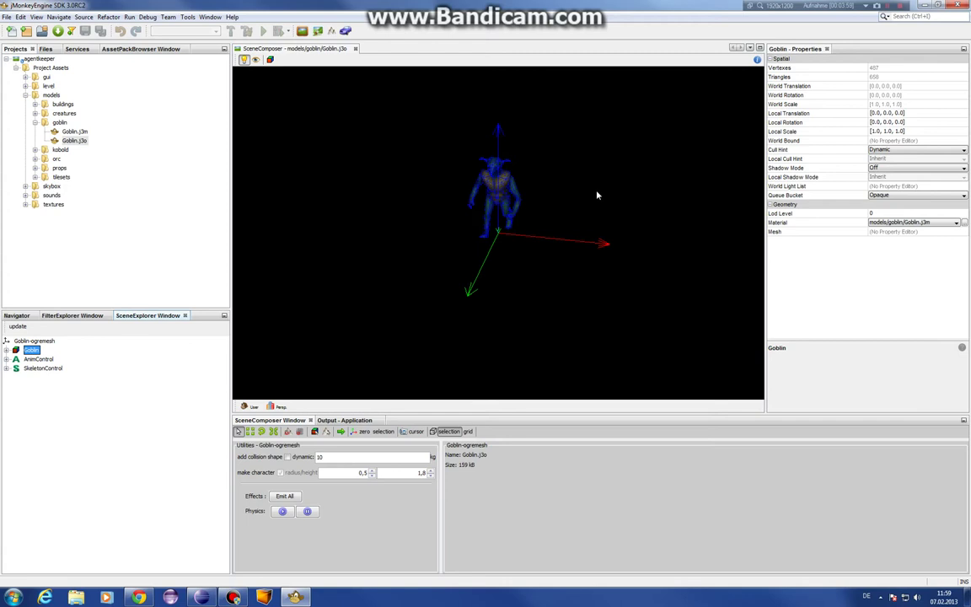
scroll(596, 195, up, 2)
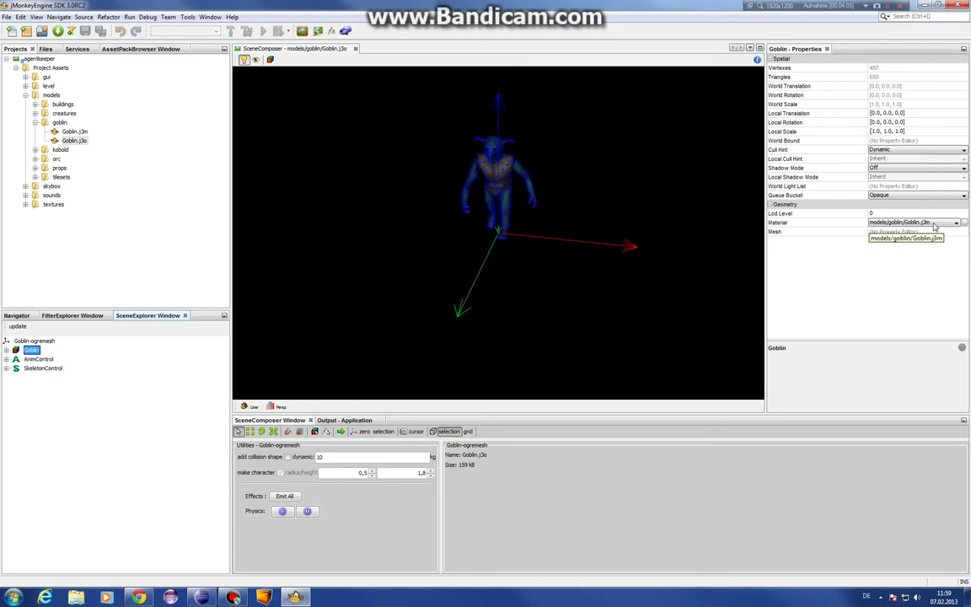
click(73, 132)
double_click(74, 133)
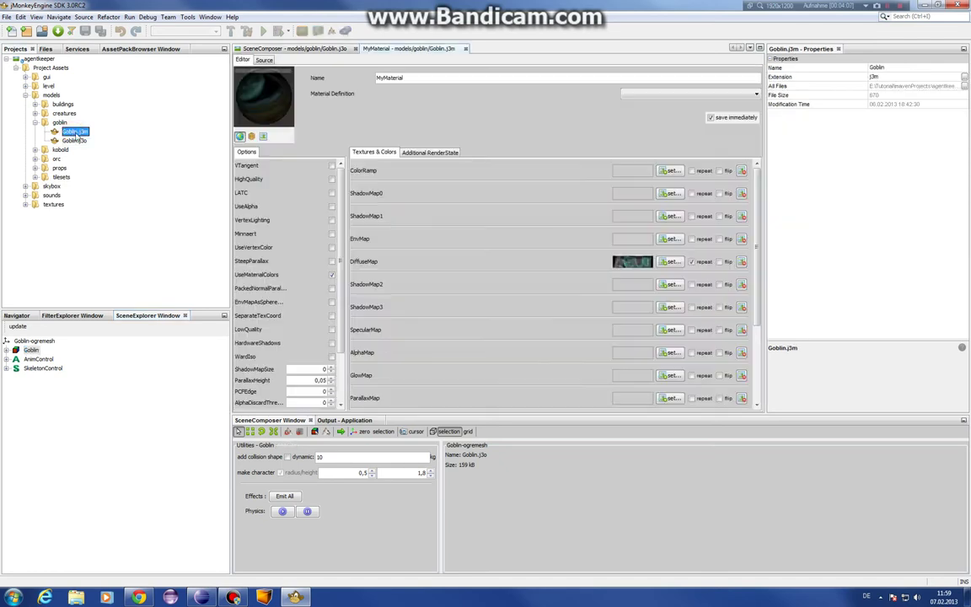
scroll(672, 271, down, 5)
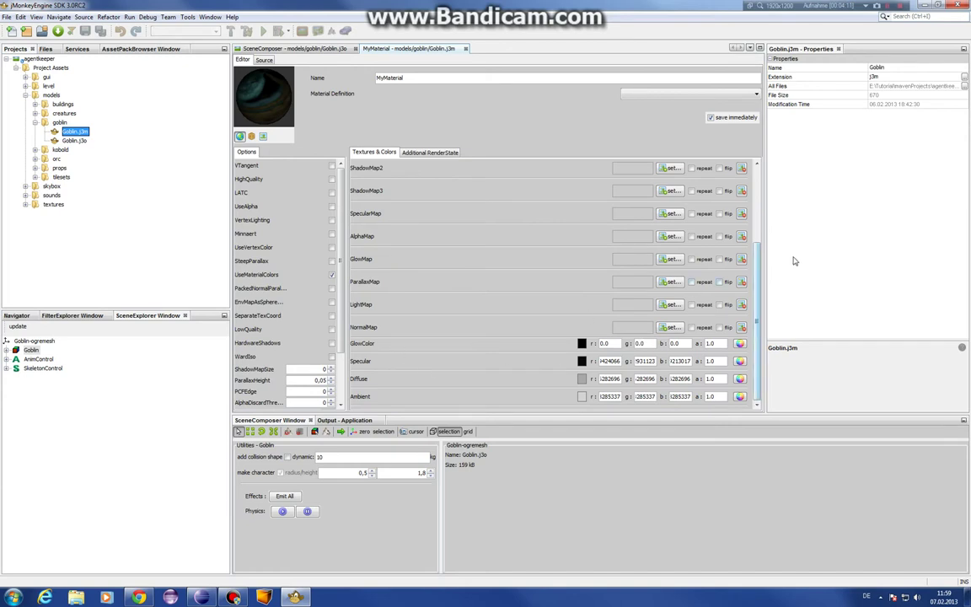
scroll(623, 261, up, 5)
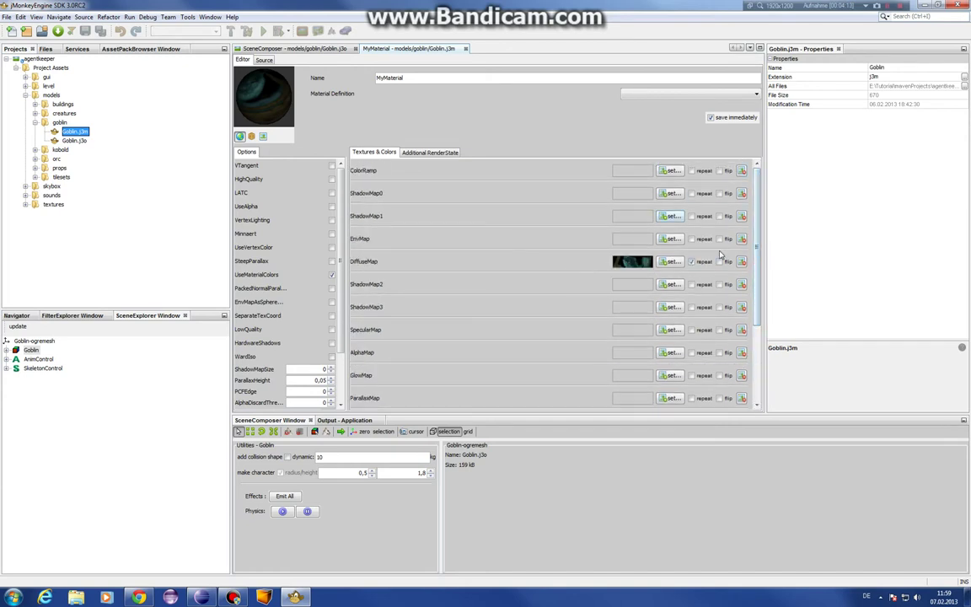
drag(757, 247, 768, 280)
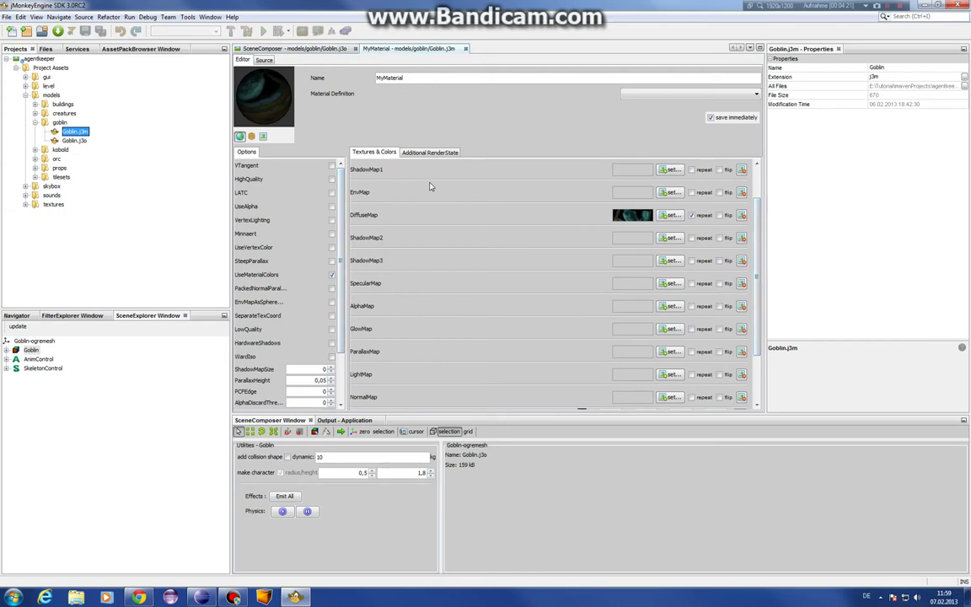
drag(759, 215, 711, 274)
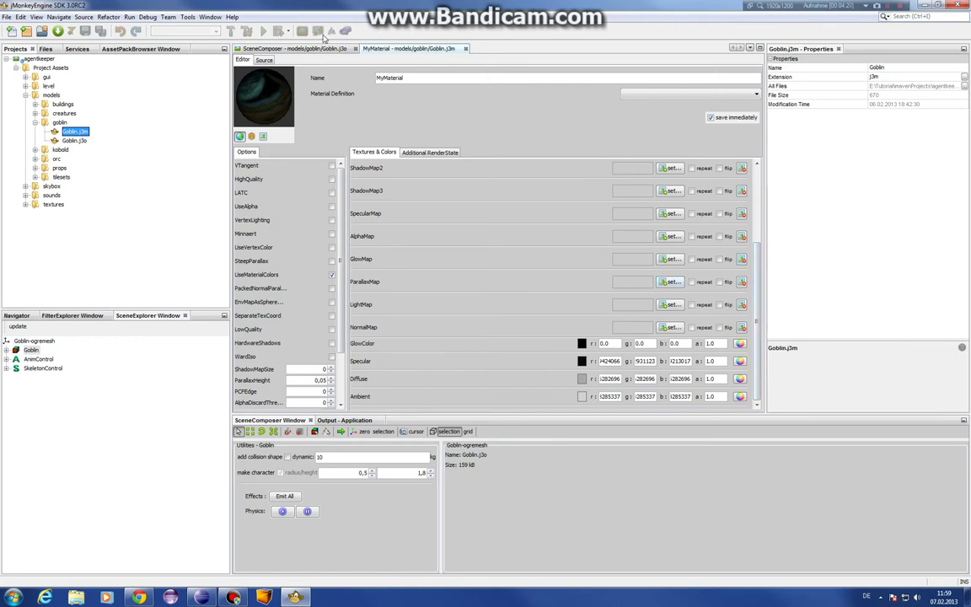
Set the Goblin material's Diffuse colour to white in the colour chooser.
click(277, 48)
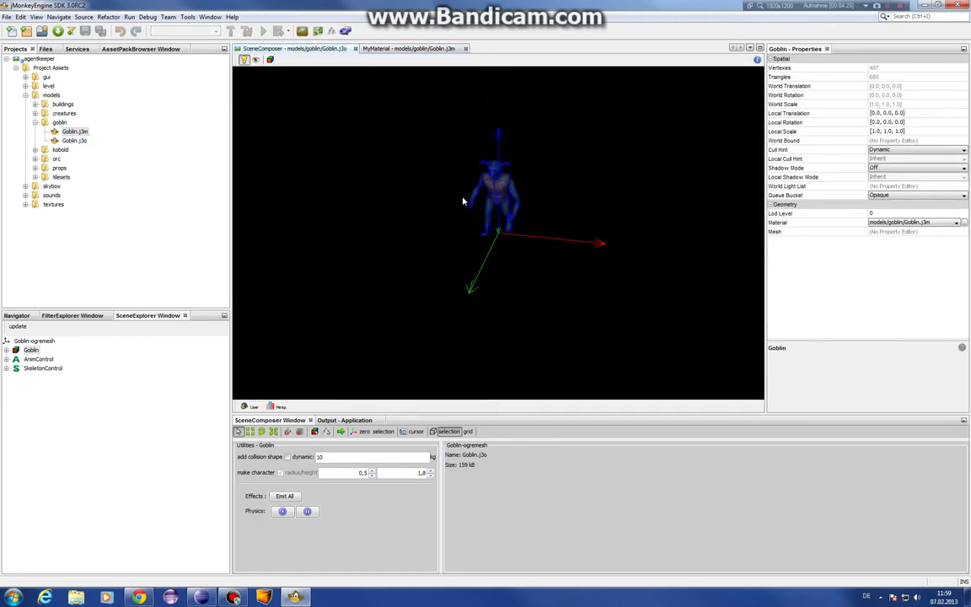
click(427, 49)
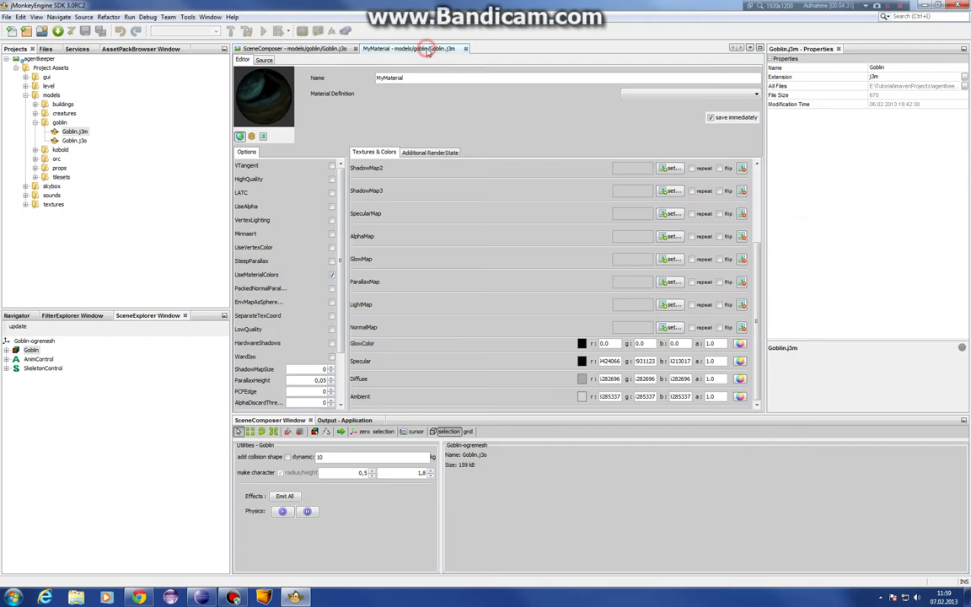
click(739, 379)
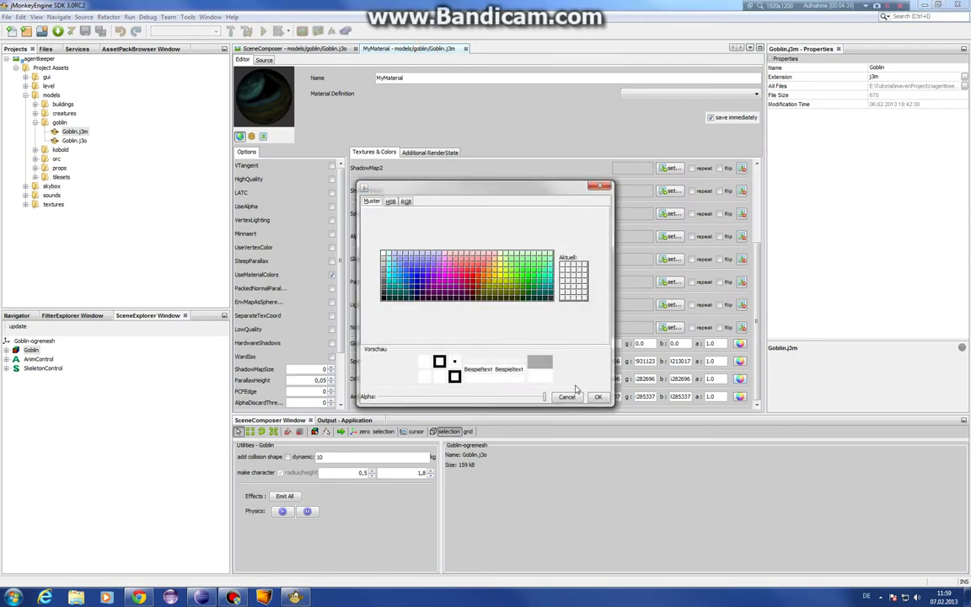
click(601, 397)
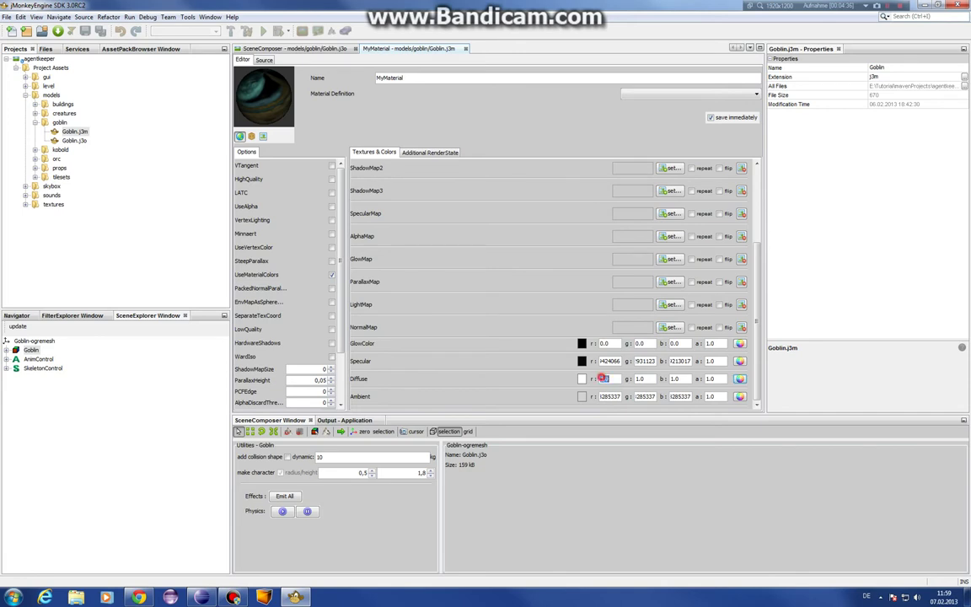
Inspect the recoloured goblin in the SceneComposer from a new angle, then close the material editor.
click(282, 48)
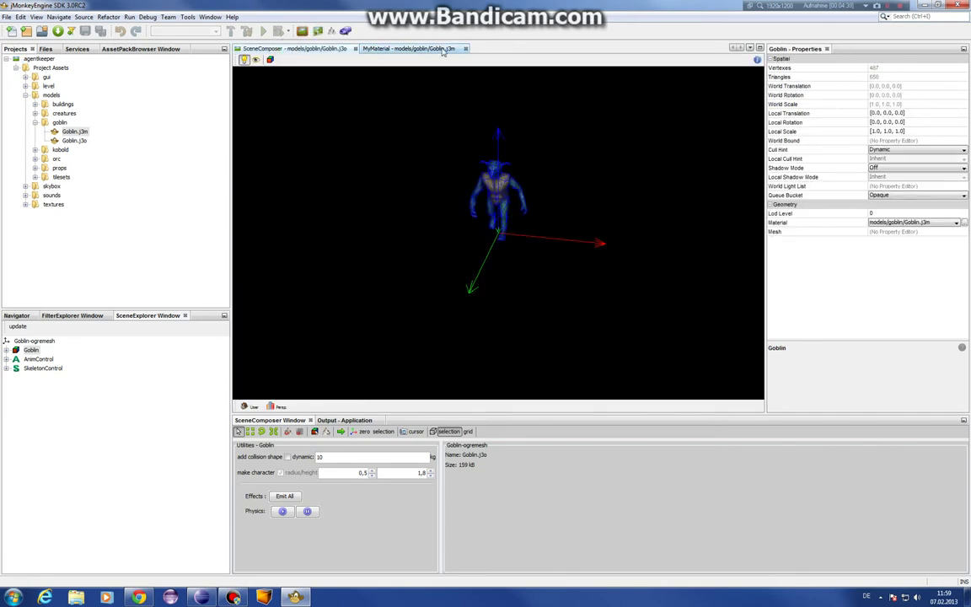
scroll(388, 127, up, 2)
click(393, 49)
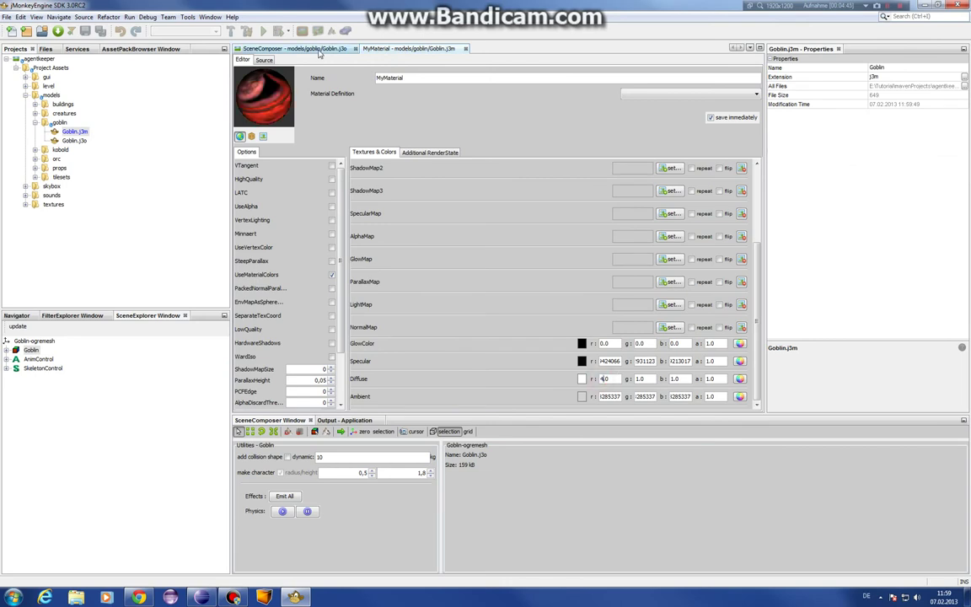
click(317, 49)
drag(548, 151, 480, 185)
scroll(516, 177, down, 3)
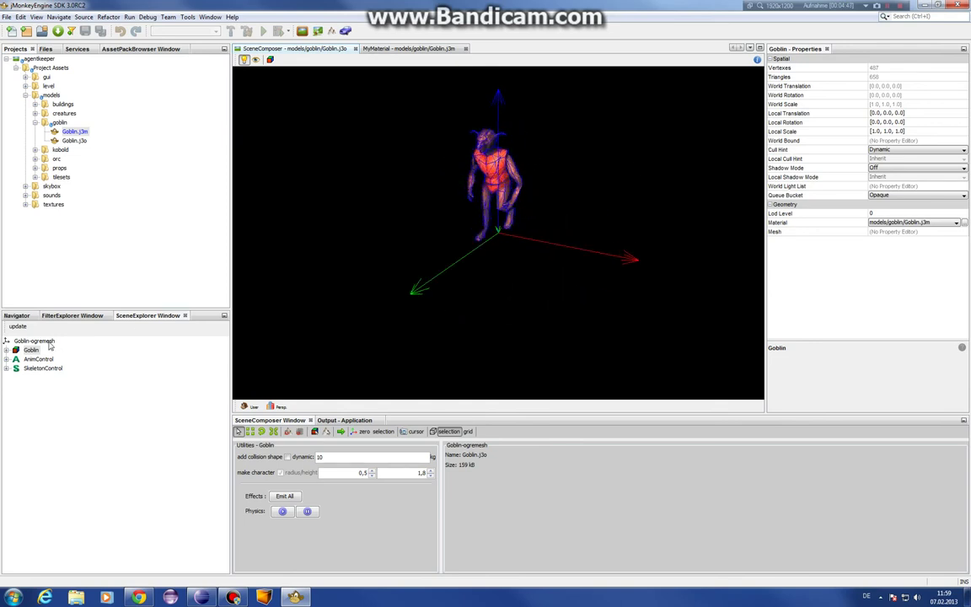
click(49, 342)
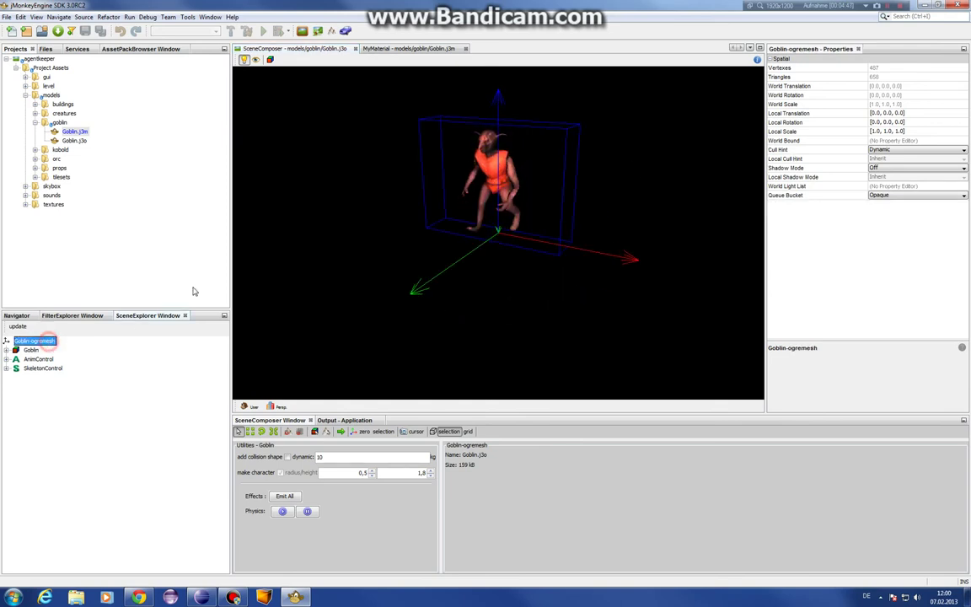
click(465, 48)
Close the goblin scene and run AgentKeeperStandalone from Eclipse's Run dropdown.
click(355, 49)
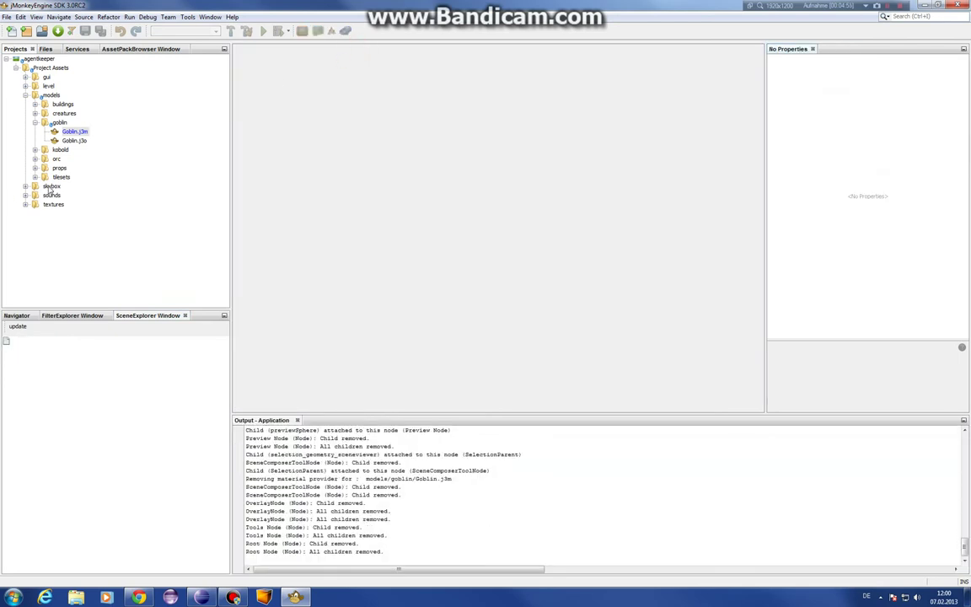
click(200, 598)
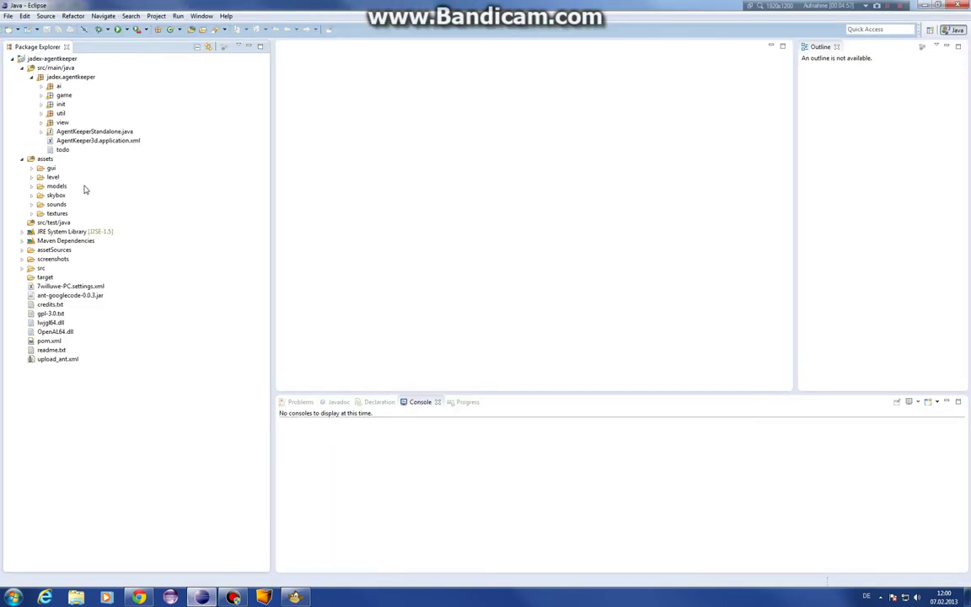
click(40, 68)
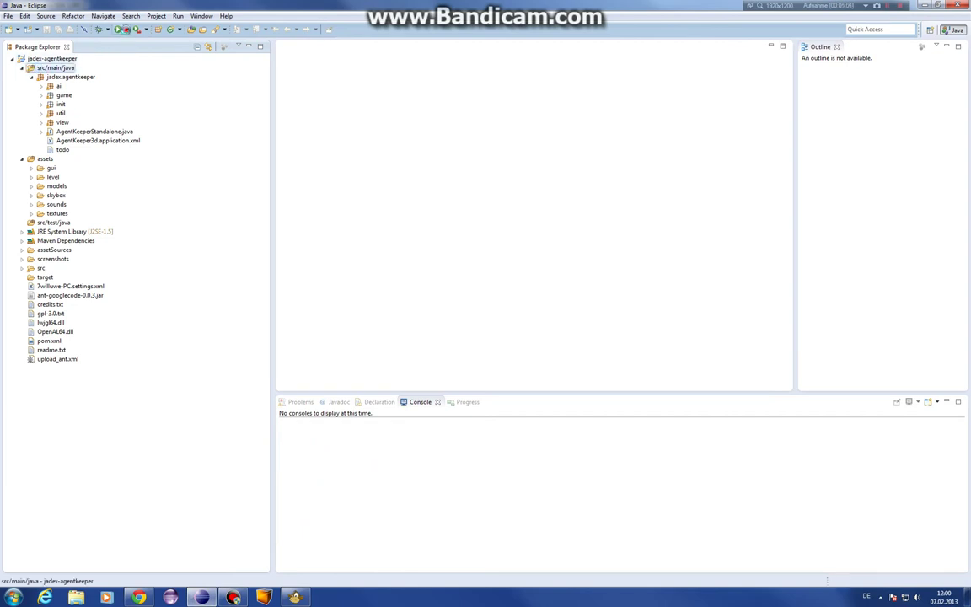
click(126, 30)
click(139, 42)
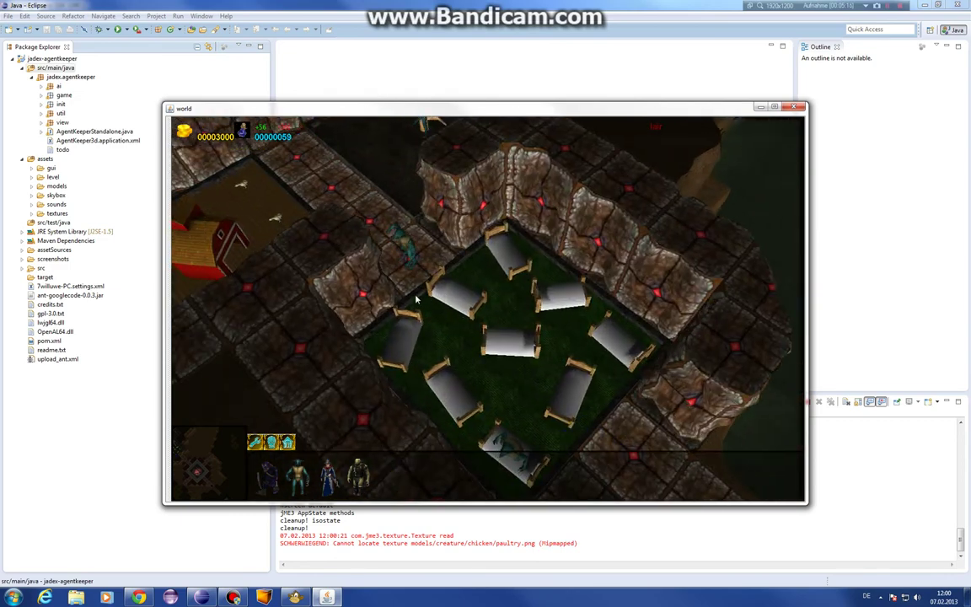
Quit the game with Ja, clean all projects via Project > Clean, and relaunch AgentKeeperStandalone.
click(795, 108)
click(474, 318)
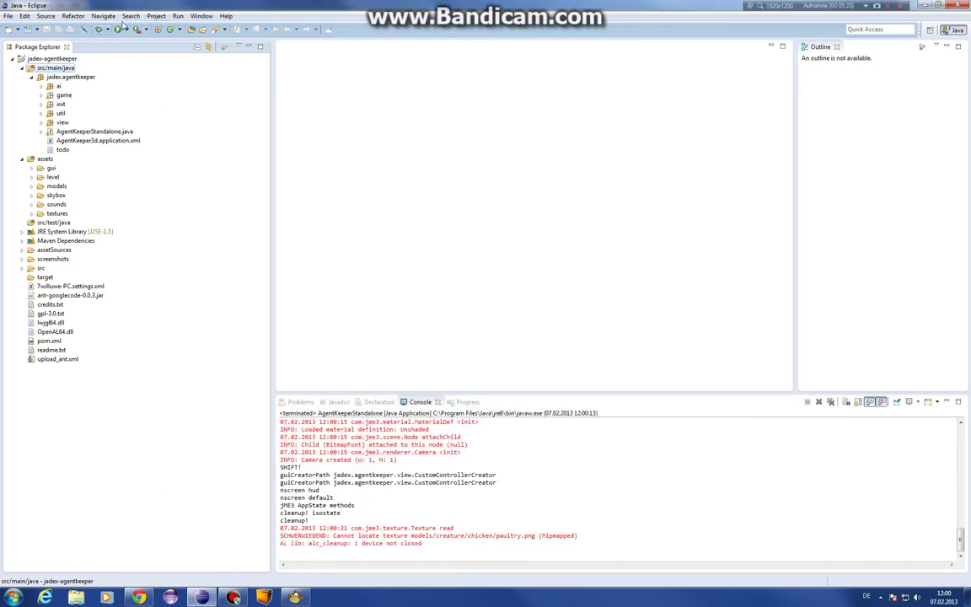
click(155, 16)
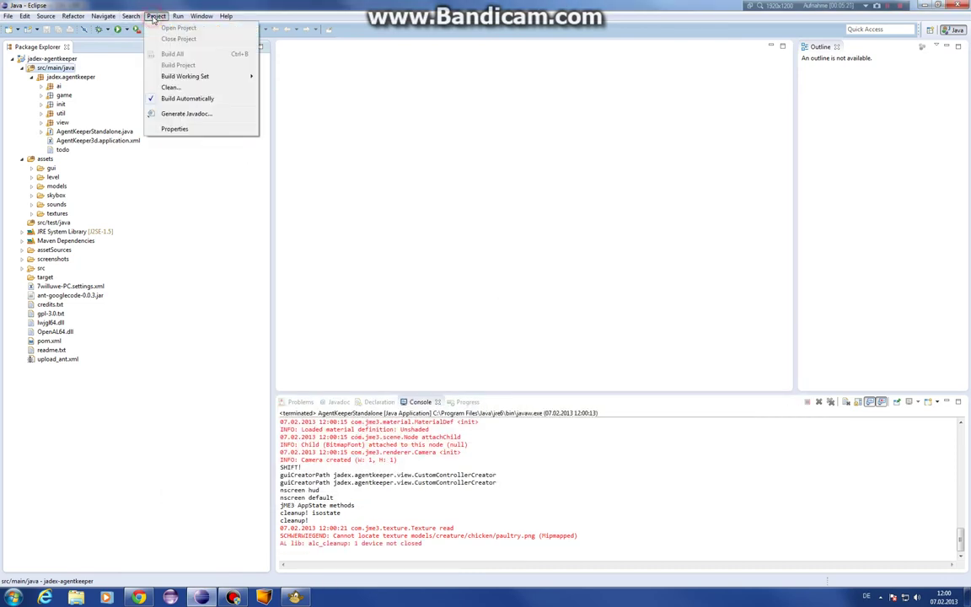
click(173, 87)
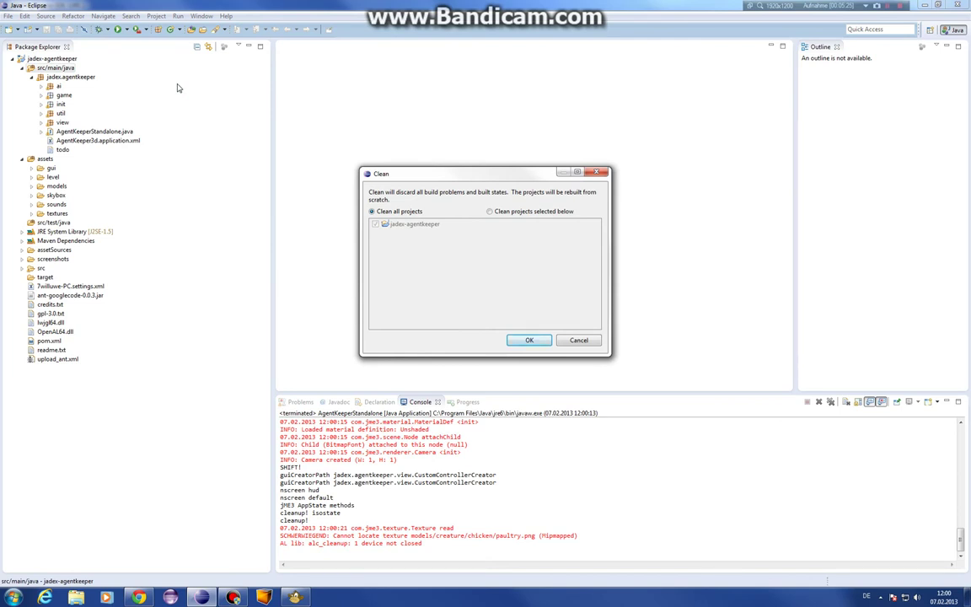
click(529, 340)
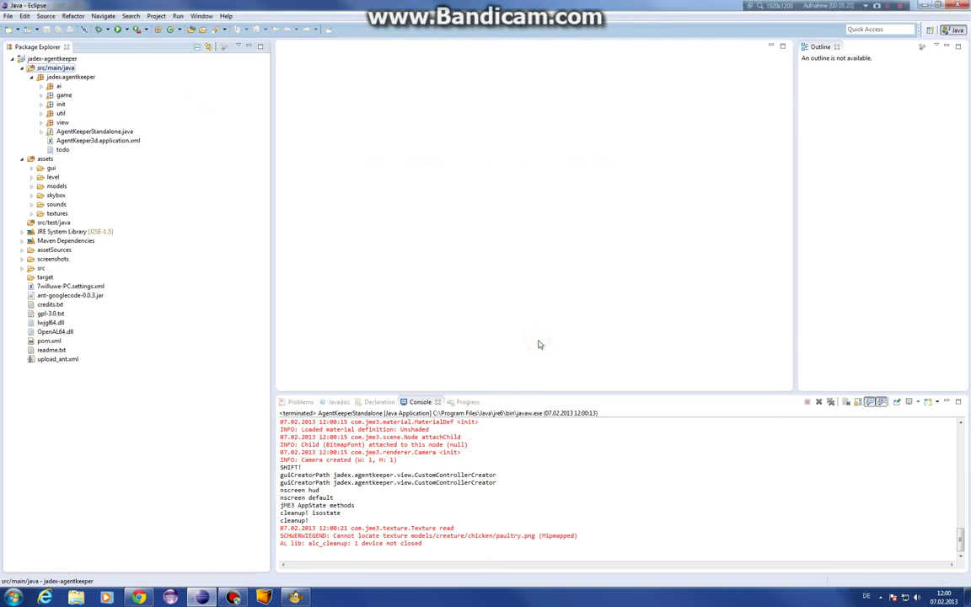
click(126, 29)
click(135, 40)
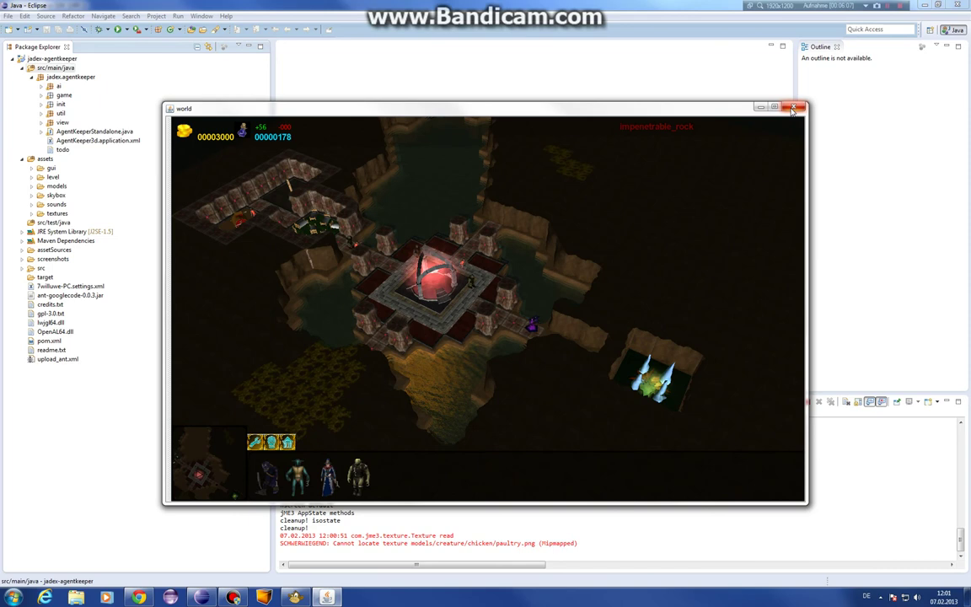
Close the AgentKeeper game window to end the rebuilt game's run.
click(794, 108)
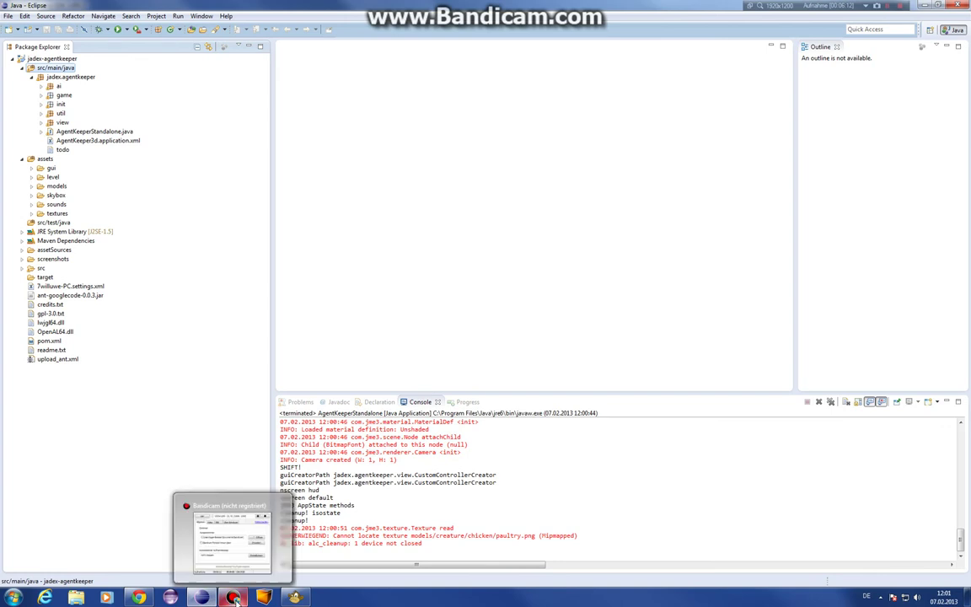
In jMonkeyEngine SDK, expand the kobold, orc, props, gold, tilesets and dirt folders.
click(211, 489)
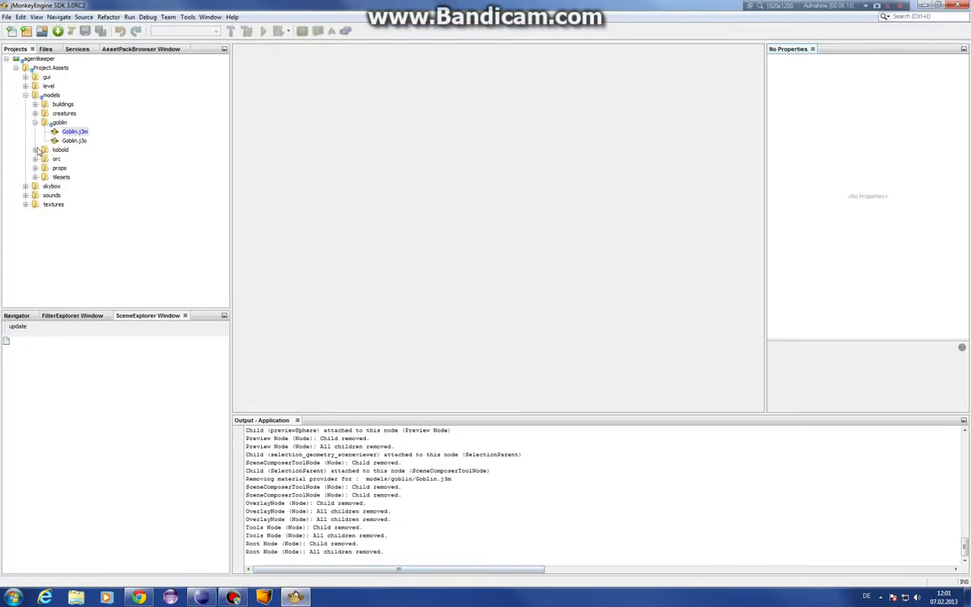
click(35, 150)
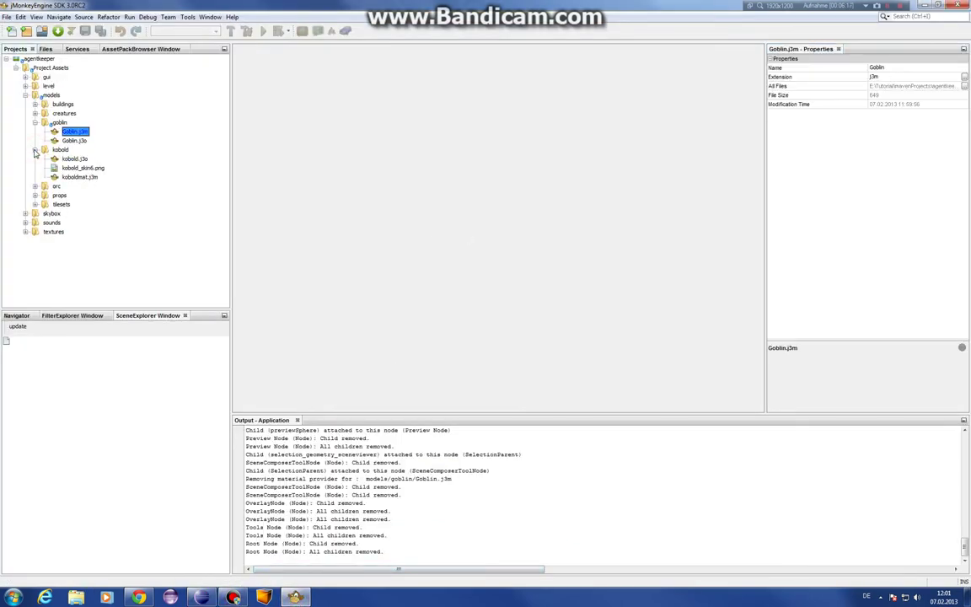
click(35, 186)
click(35, 213)
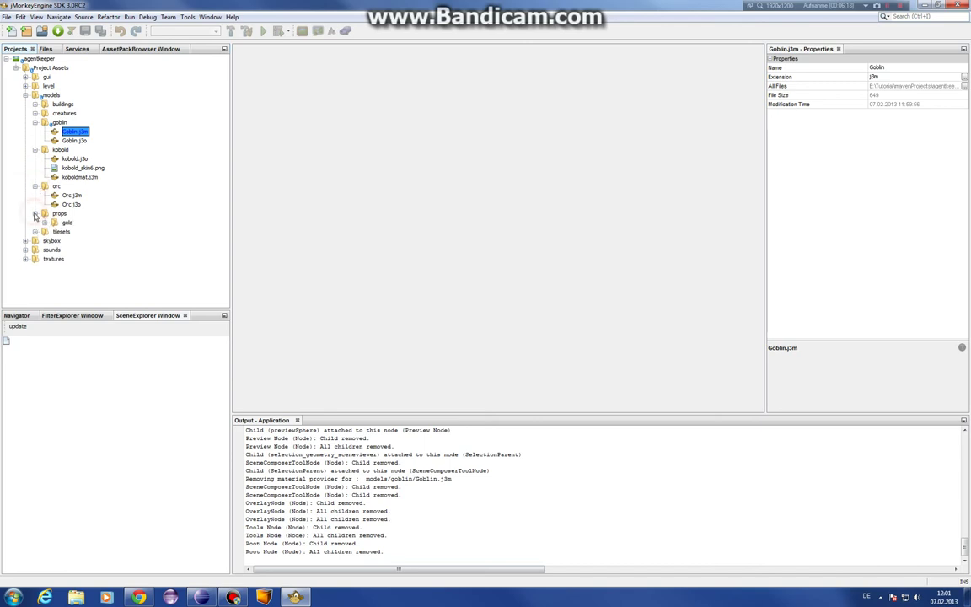
click(45, 223)
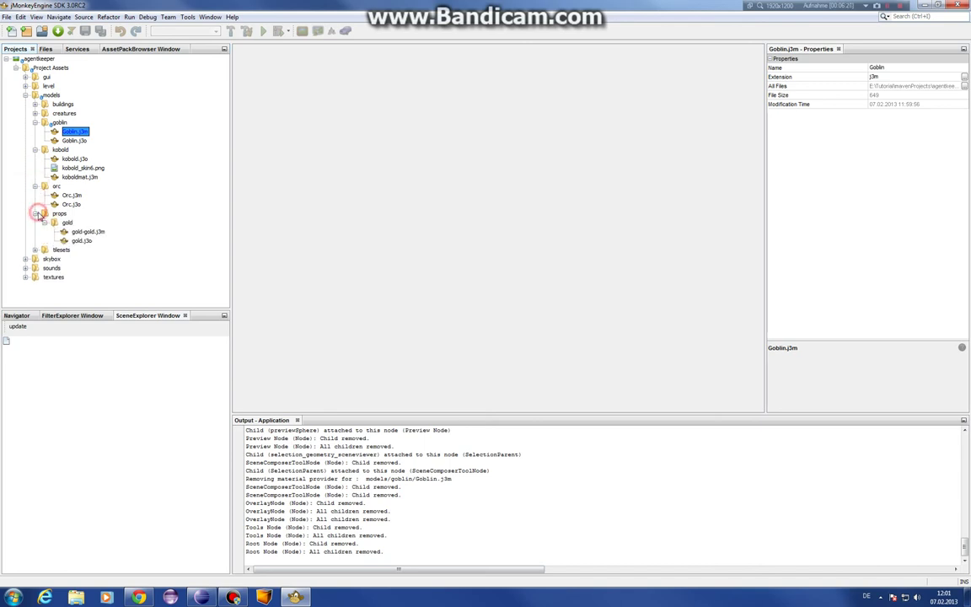
click(35, 251)
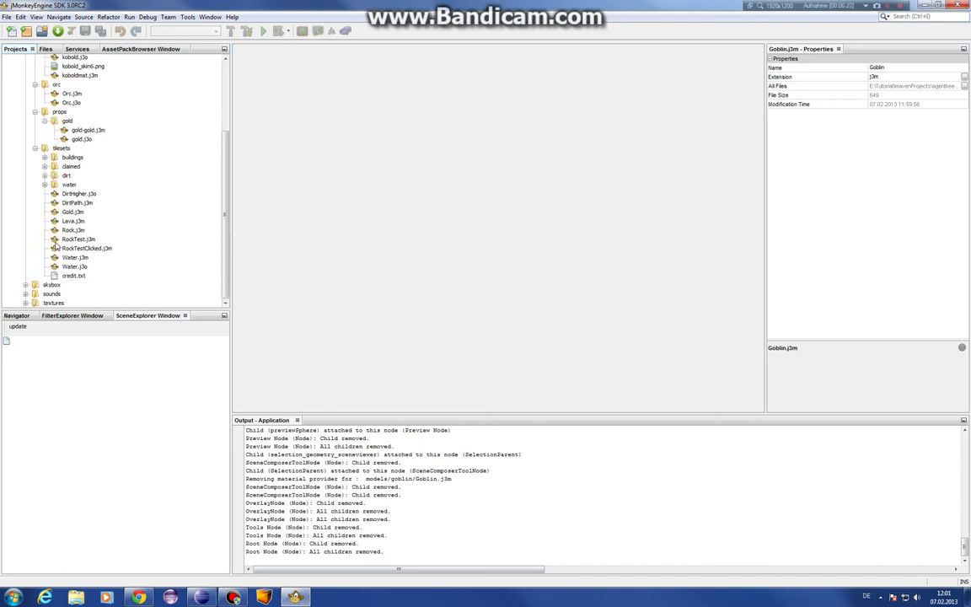
click(45, 175)
scroll(93, 105, down, 2)
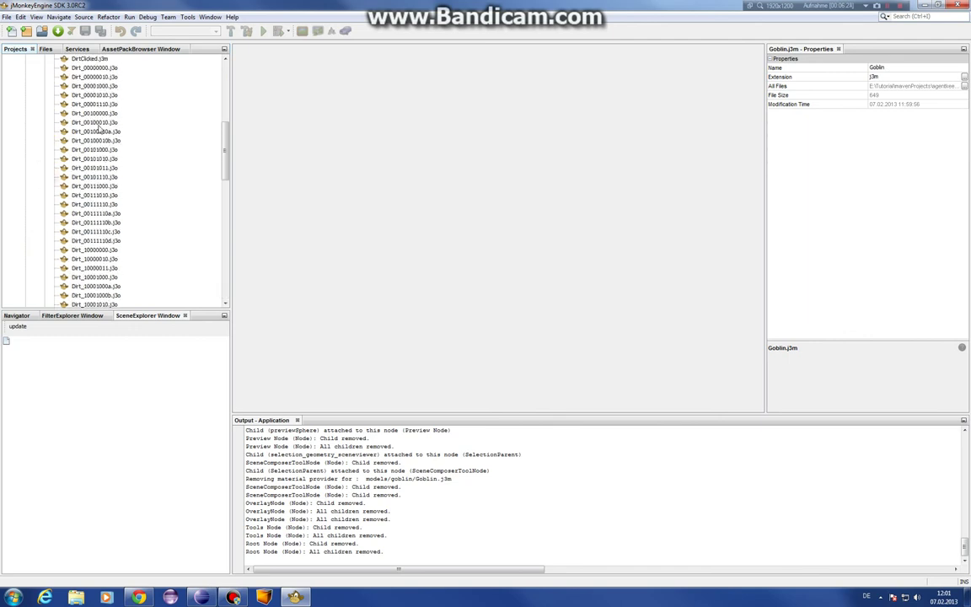
Open Dirt_00101110.j3o, Dirt_00111110.j3o and Dirt_00111110d.j3o in the scene composer.
click(95, 103)
double_click(94, 104)
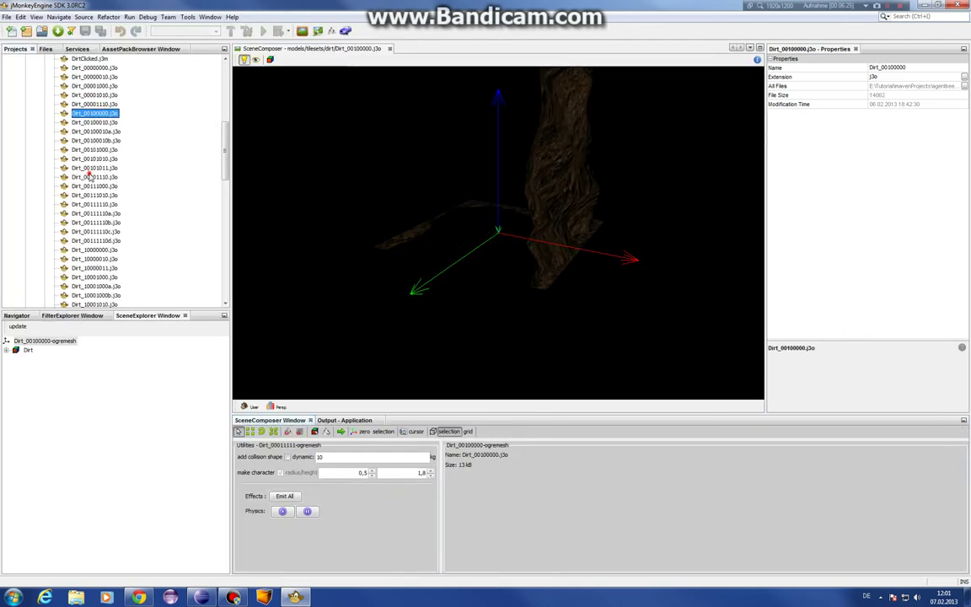
double_click(95, 178)
double_click(94, 204)
click(487, 253)
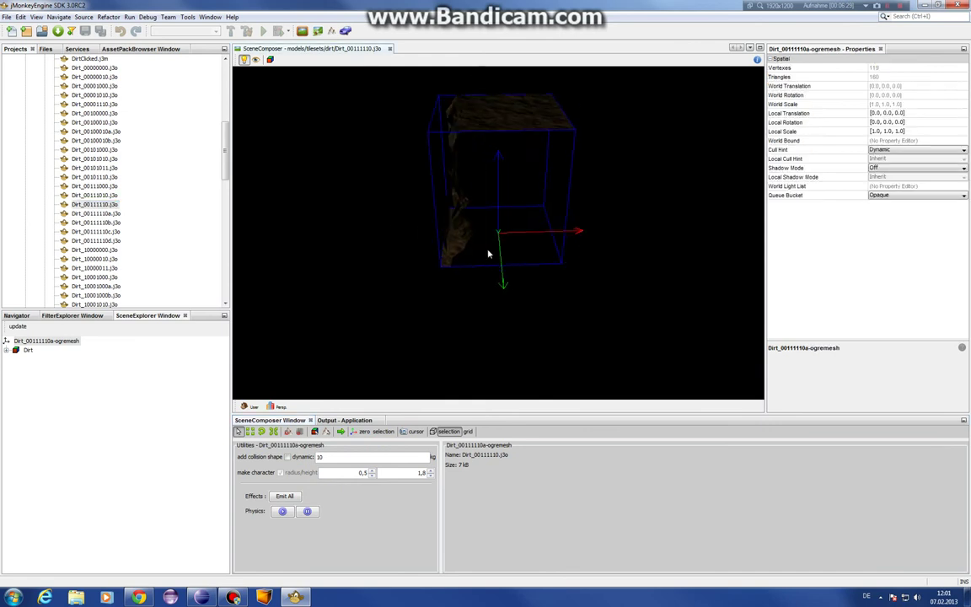
double_click(95, 241)
Collapse the dirt folder, then select and orbit the Dirt_00111110d tile.
scroll(99, 195, up, 5)
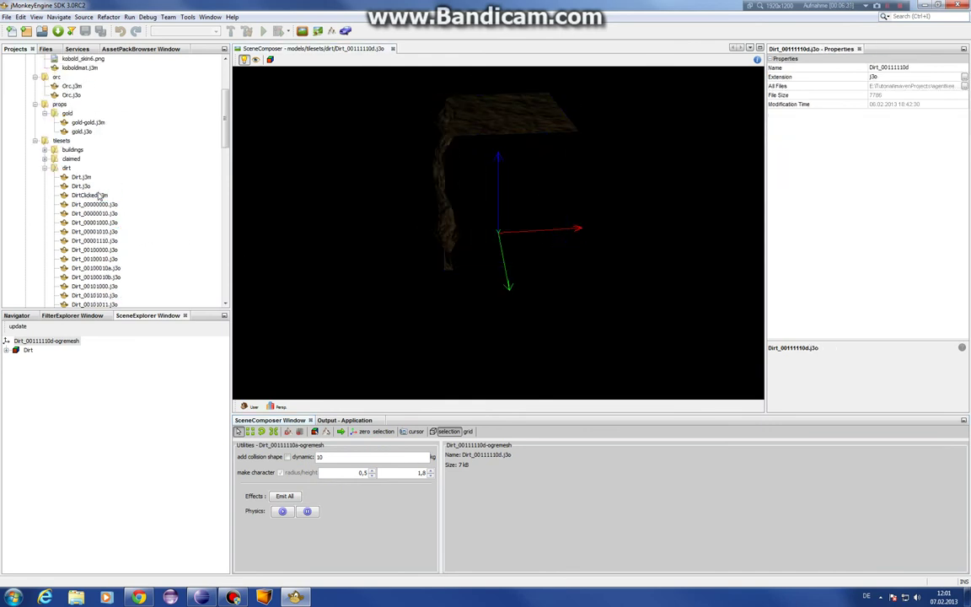
click(46, 168)
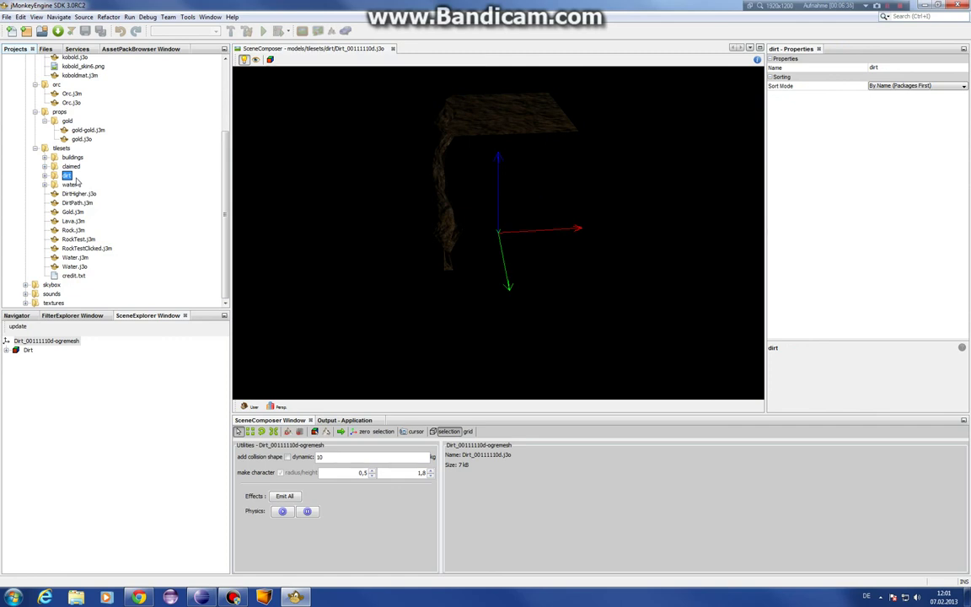
scroll(76, 180, up, 4)
scroll(321, 183, down, 3)
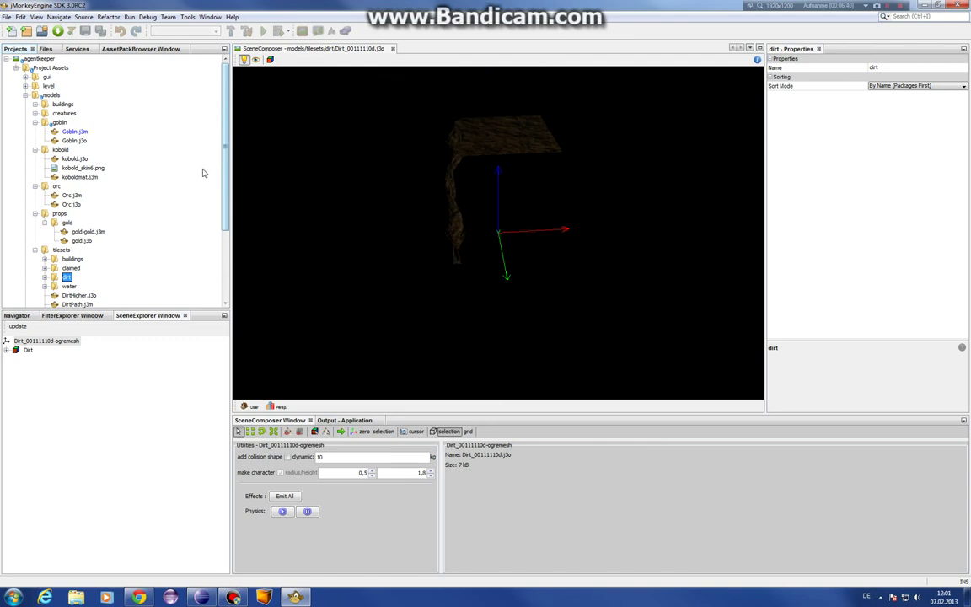
click(447, 211)
drag(447, 211, 590, 238)
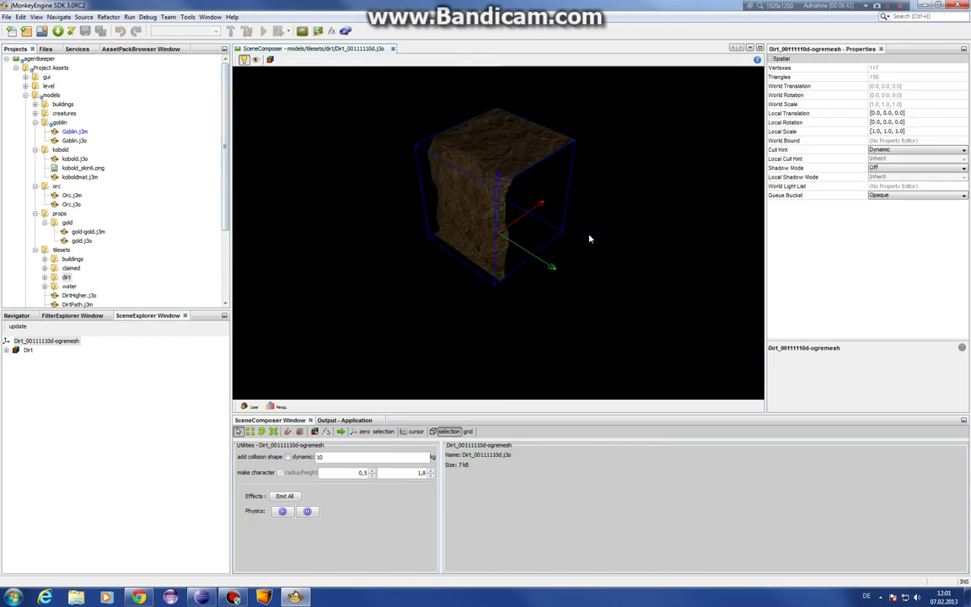